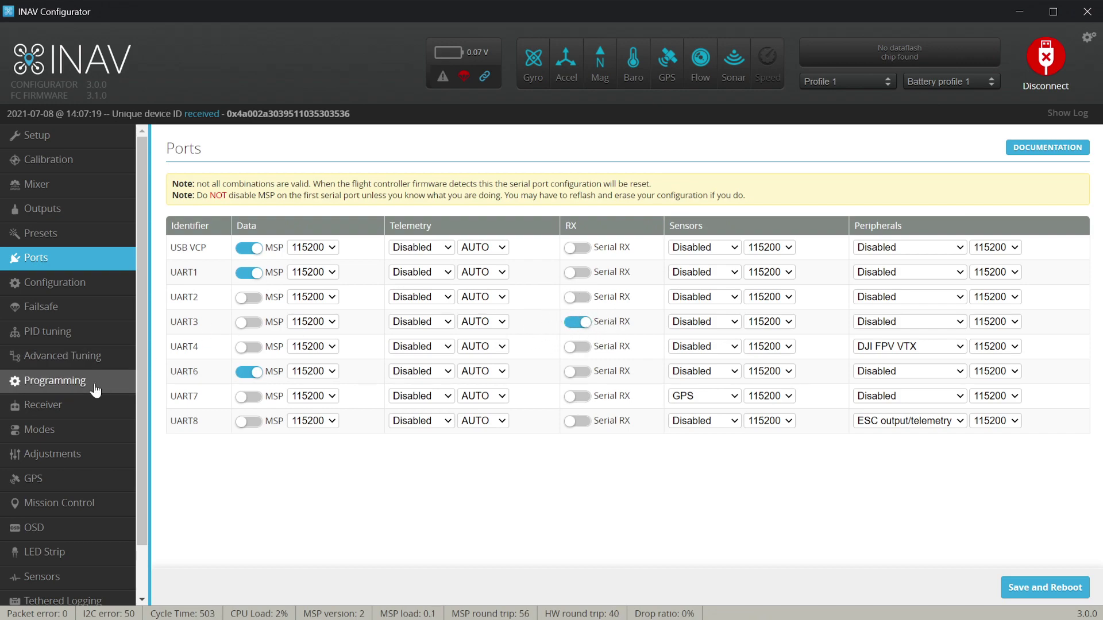
Open the Receiver settings and set the serial receiver provider to GHST.
{"action": "left_click", "coordinate": [78, 406]}
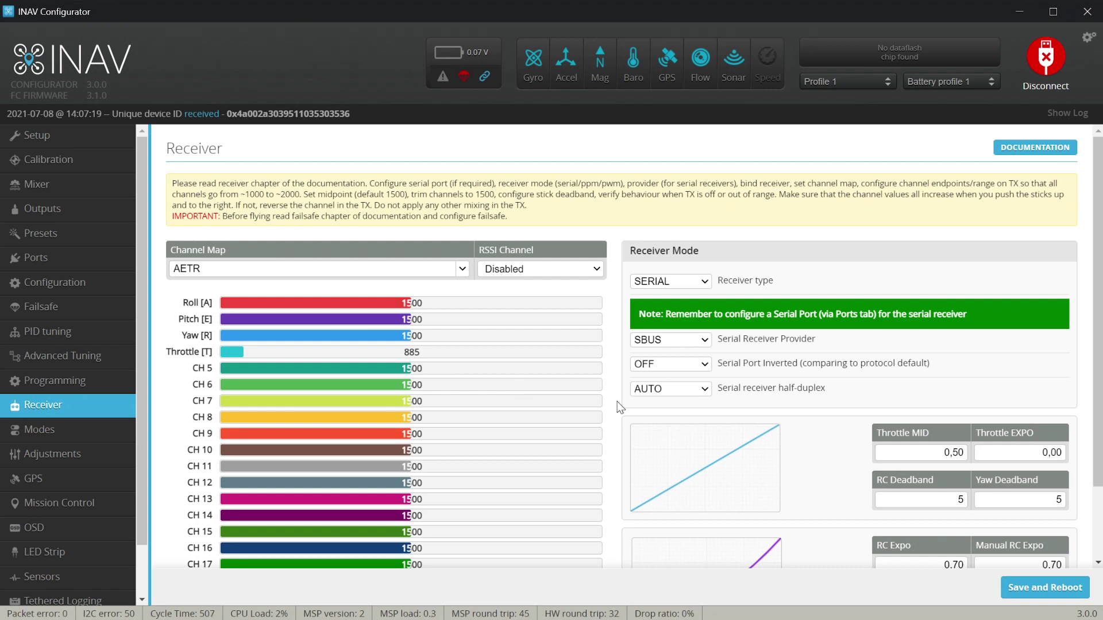
{"action": "left_click", "coordinate": [664, 343]}
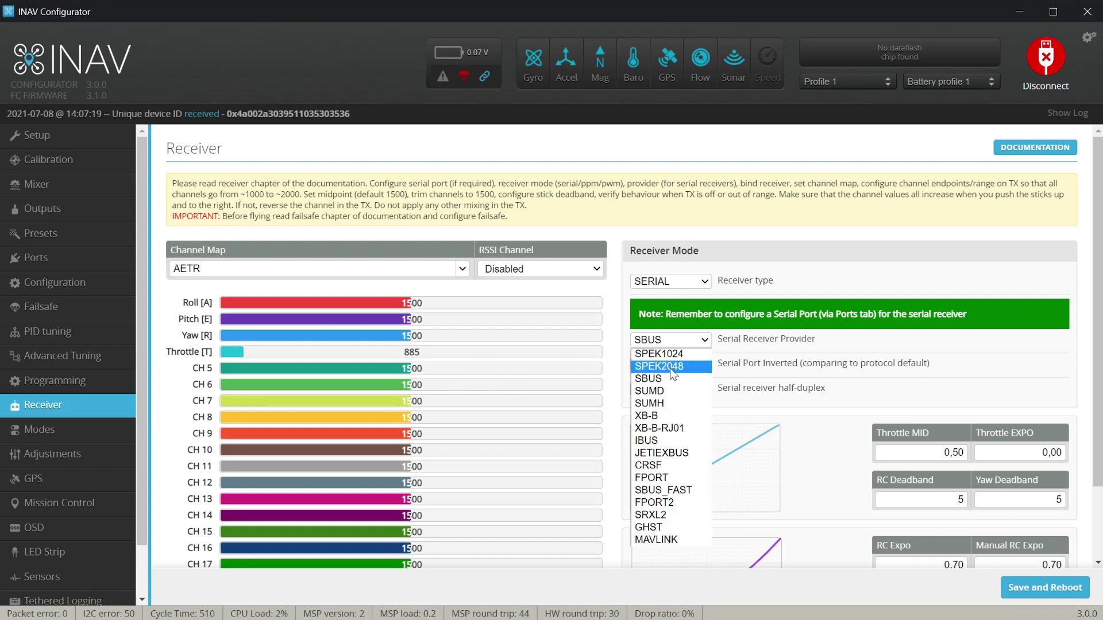
{"action": "left_click", "coordinate": [663, 527]}
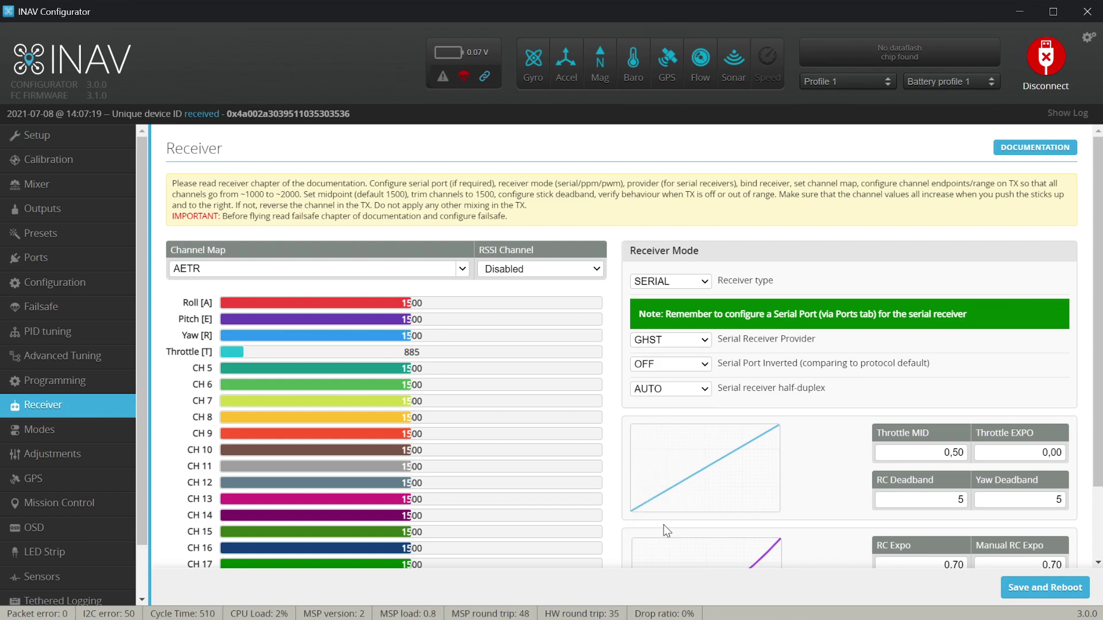
{"action": "left_click", "coordinate": [674, 340]}
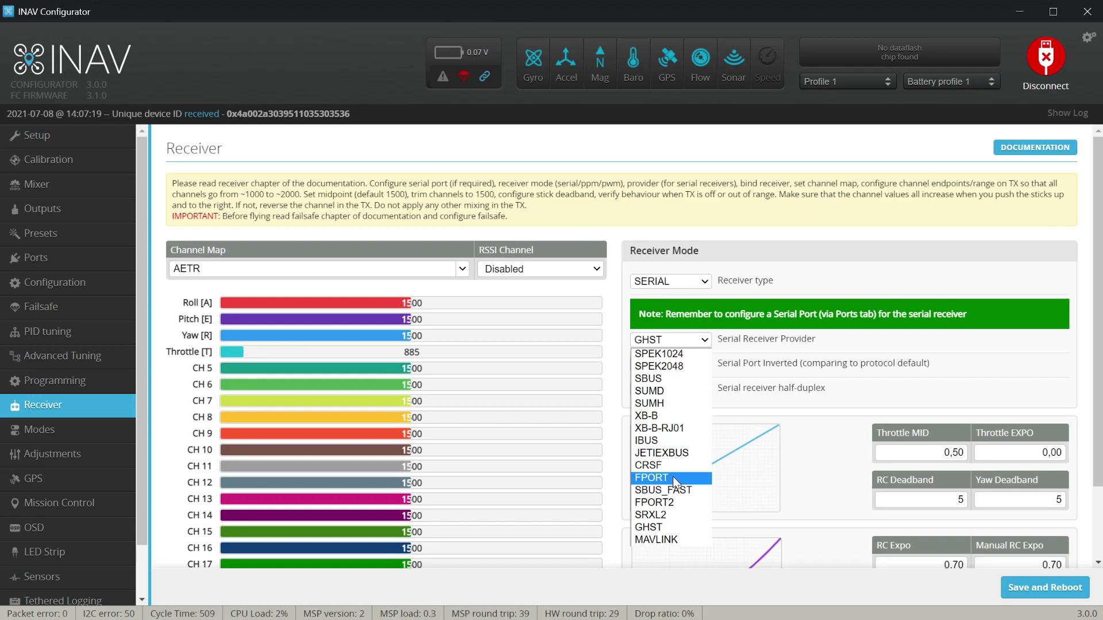
{"action": "left_click", "coordinate": [667, 526]}
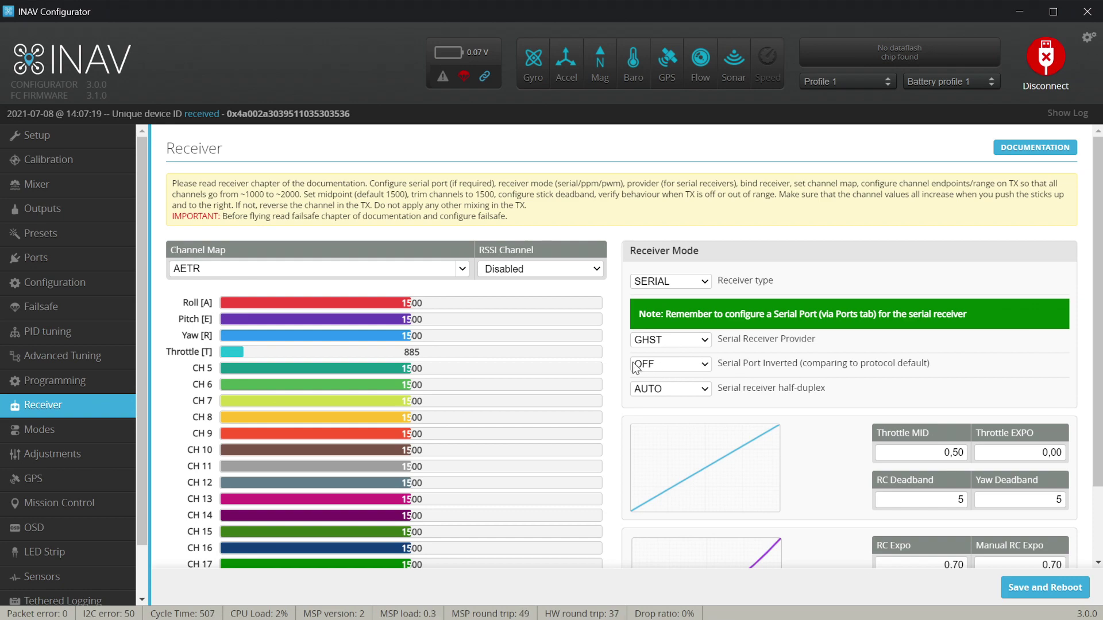
Try SBUS and FPORT as the serial receiver provider.
{"action": "left_click", "coordinate": [656, 340]}
{"action": "left_click", "coordinate": [663, 377]}
{"action": "left_click", "coordinate": [703, 340]}
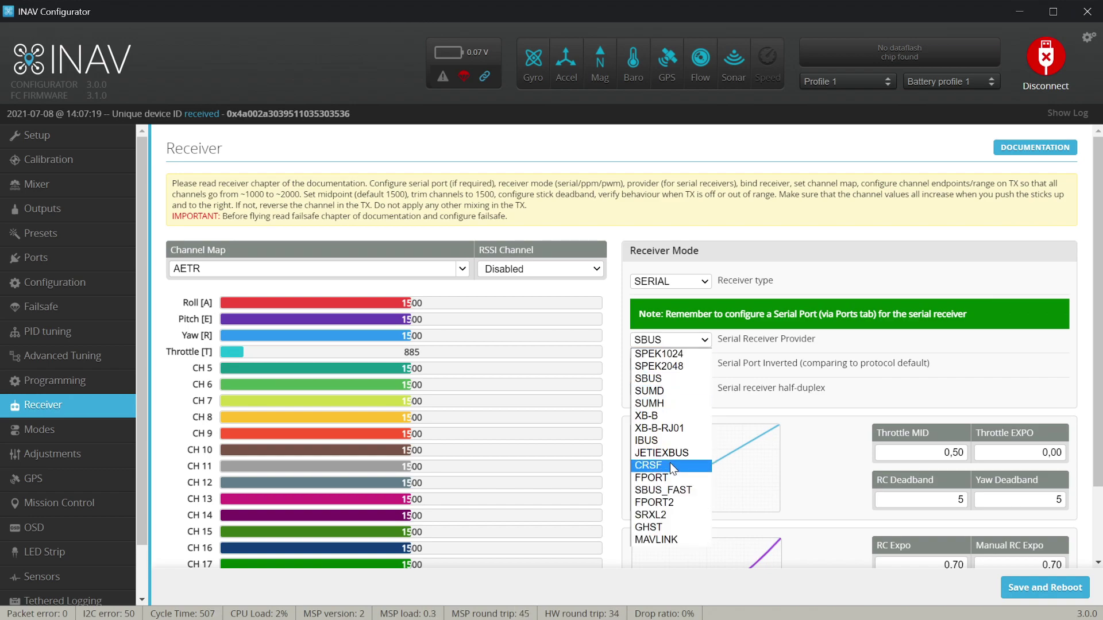
{"action": "key", "text": "Up"}
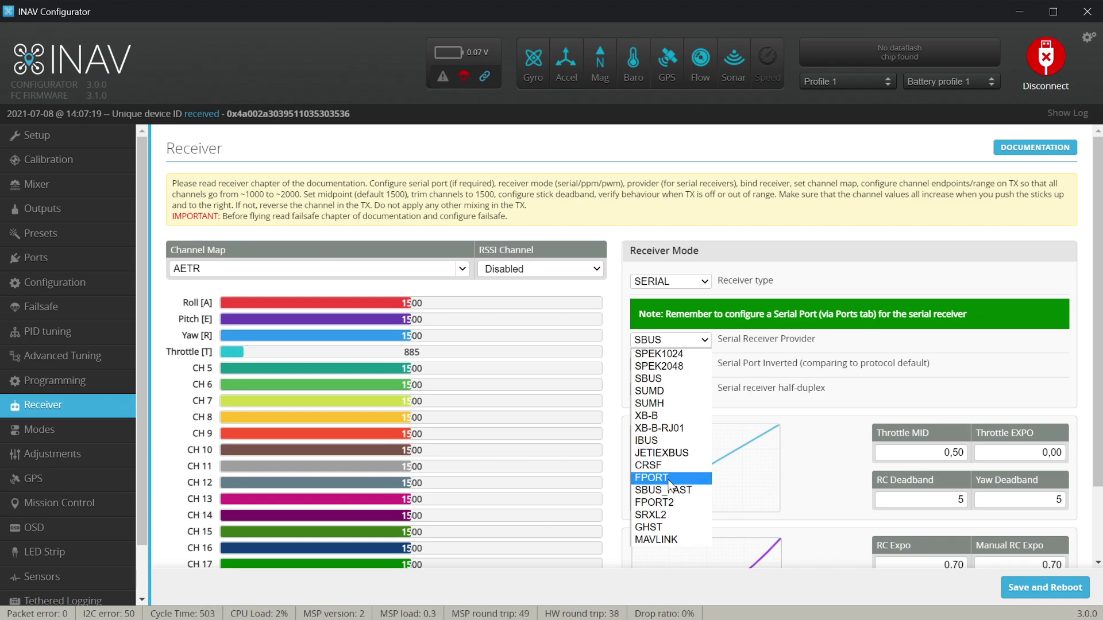
{"action": "left_click", "coordinate": [671, 479]}
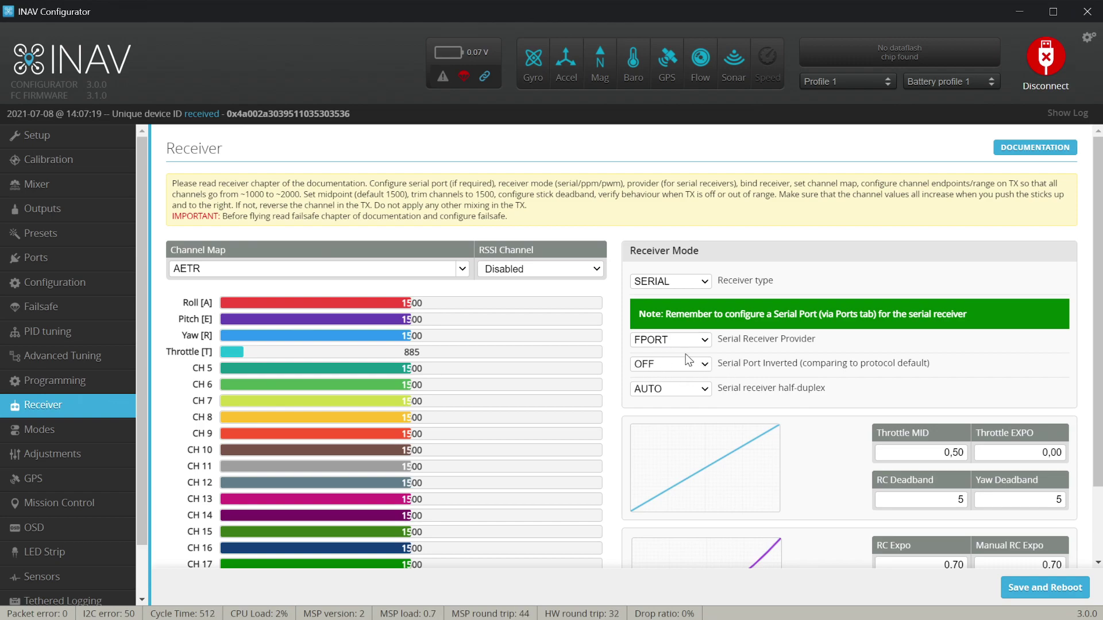
Set the serial receiver provider to GHST, keep half-duplex on AUTO, and save and reboot the flight controller.
{"action": "left_click", "coordinate": [674, 340]}
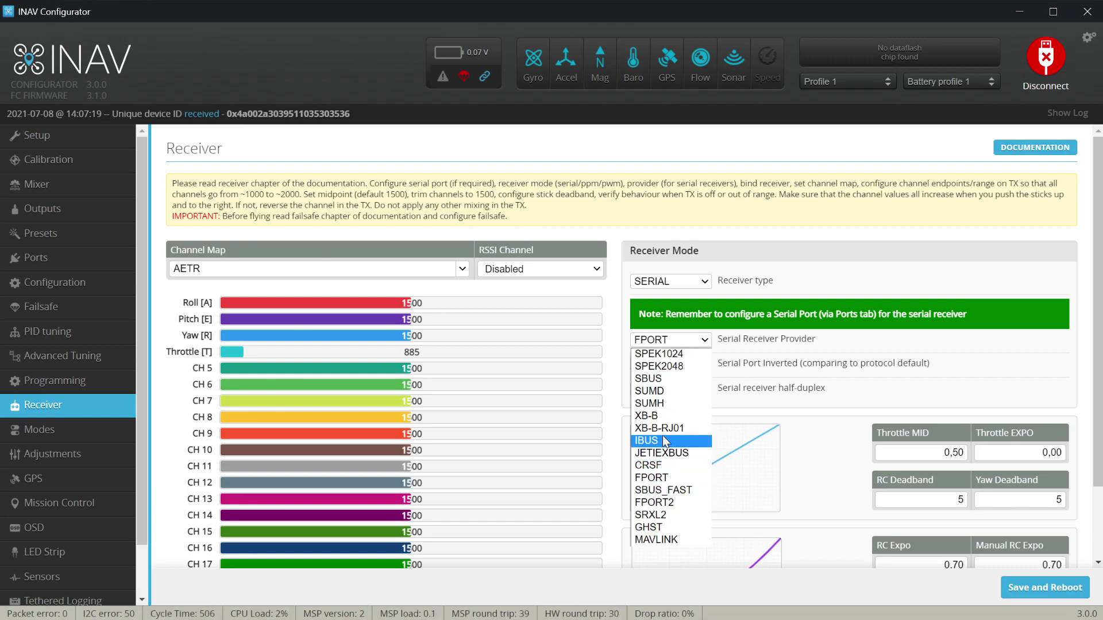
{"action": "left_click", "coordinate": [665, 527]}
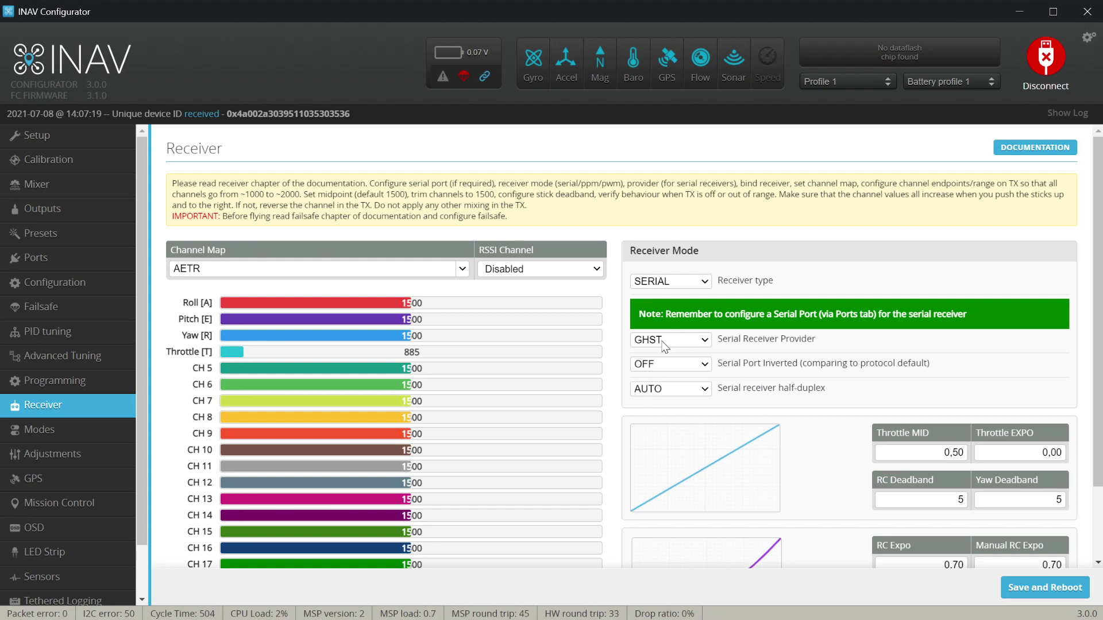
{"action": "left_click", "coordinate": [682, 396]}
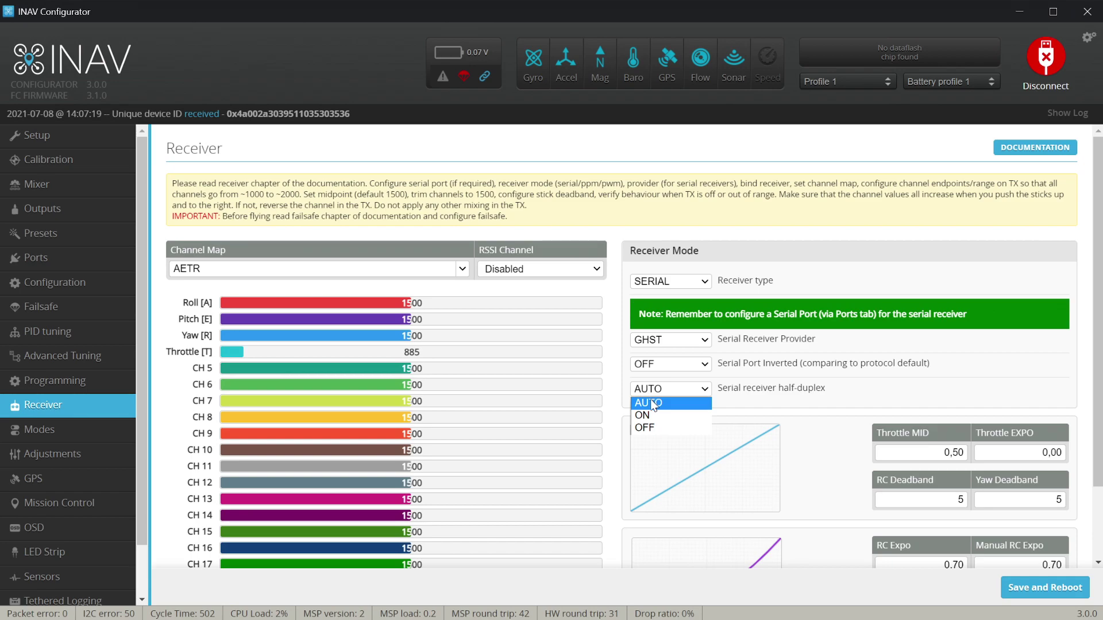
{"action": "left_click", "coordinate": [616, 388]}
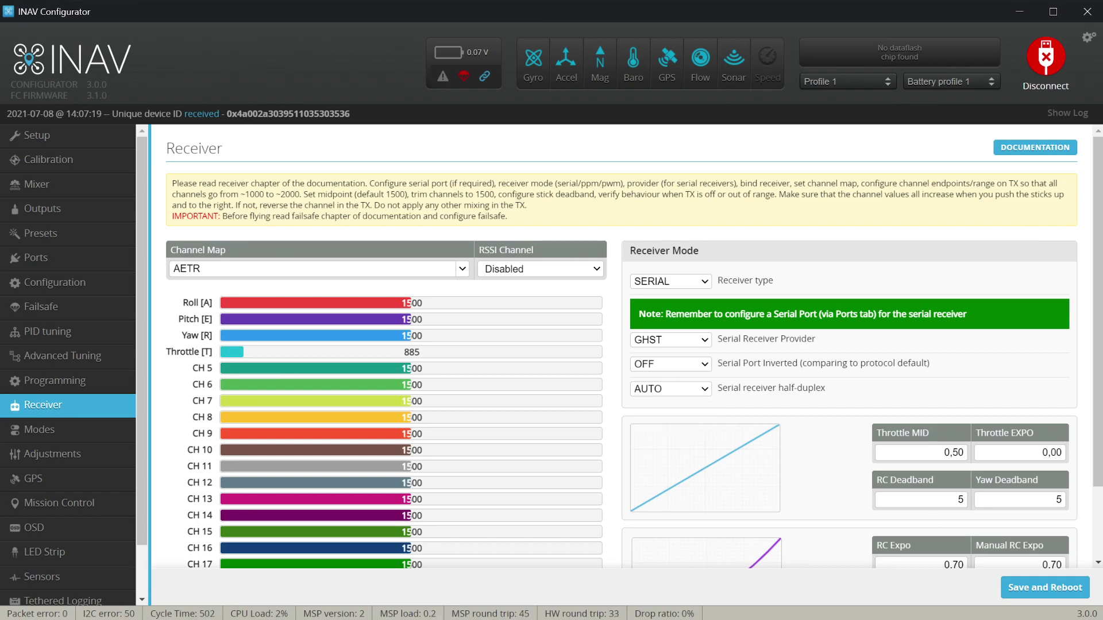
{"action": "left_click", "coordinate": [1060, 589]}
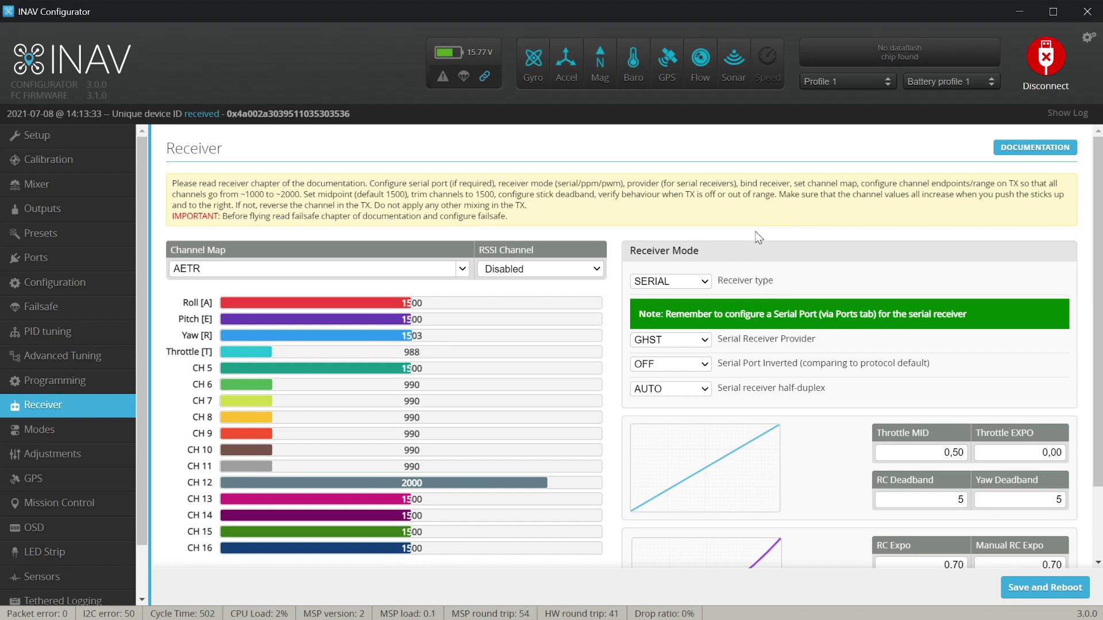
Review the RC deadband setting and the RSSI channel options, keeping the RSSI channel on Disabled.
{"action": "scroll", "coordinate": [758, 237], "scroll_direction": "down", "scroll_amount": 2}
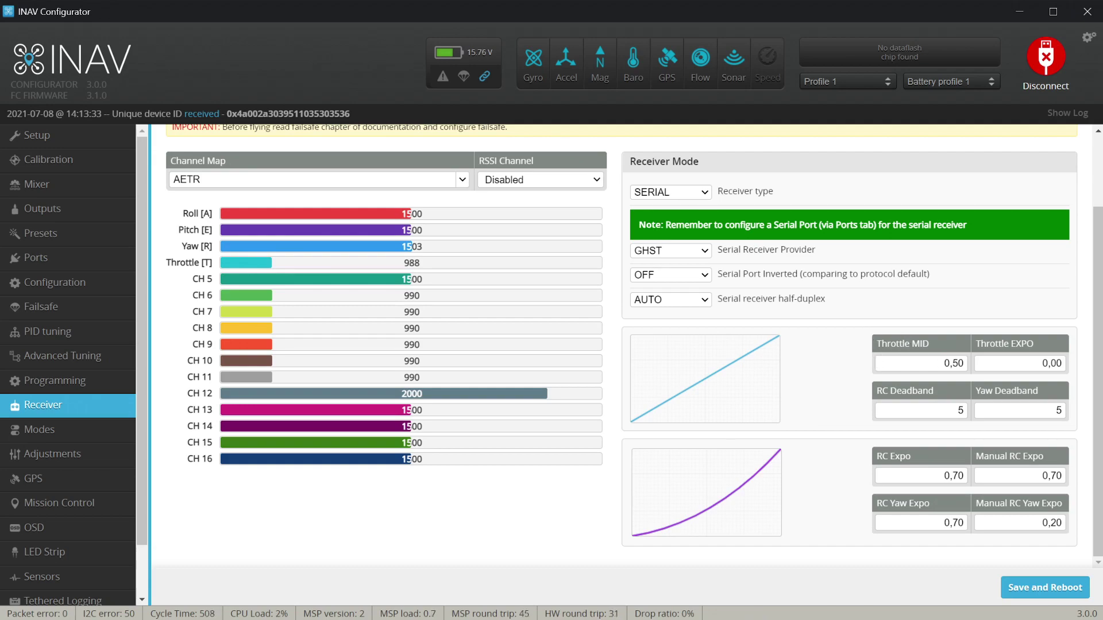
{"action": "left_click_drag", "start_coordinate": [874, 343], "coordinate": [866, 402]}
{"action": "left_click", "coordinate": [840, 400]}
{"action": "double_click", "coordinate": [959, 410]}
{"action": "scroll", "coordinate": [609, 333], "scroll_direction": "up", "scroll_amount": 2}
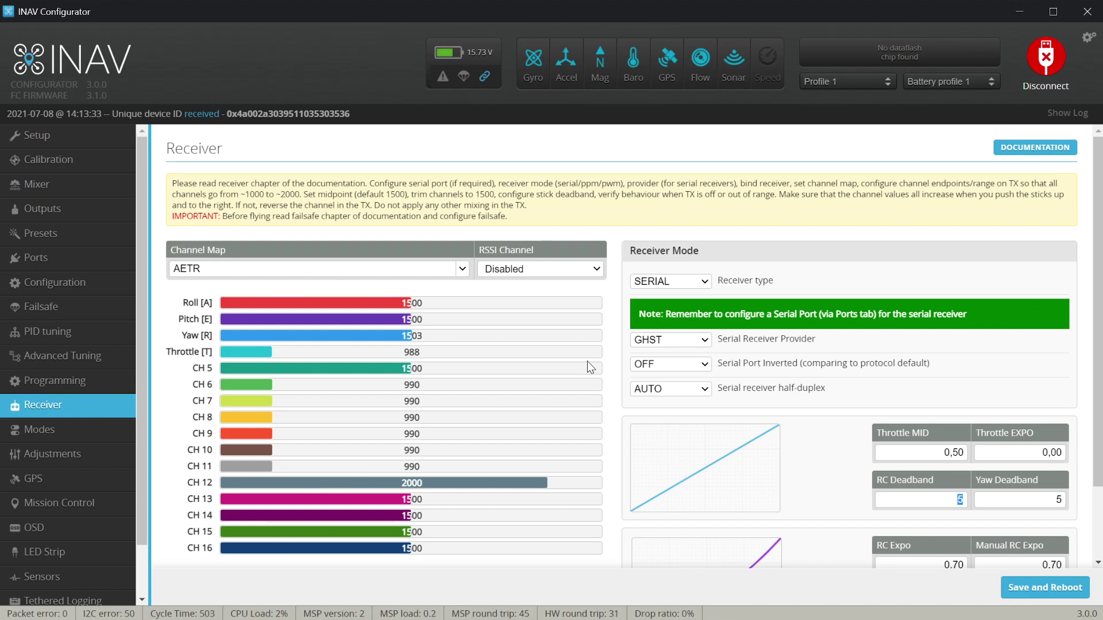
{"action": "left_click", "coordinate": [522, 268]}
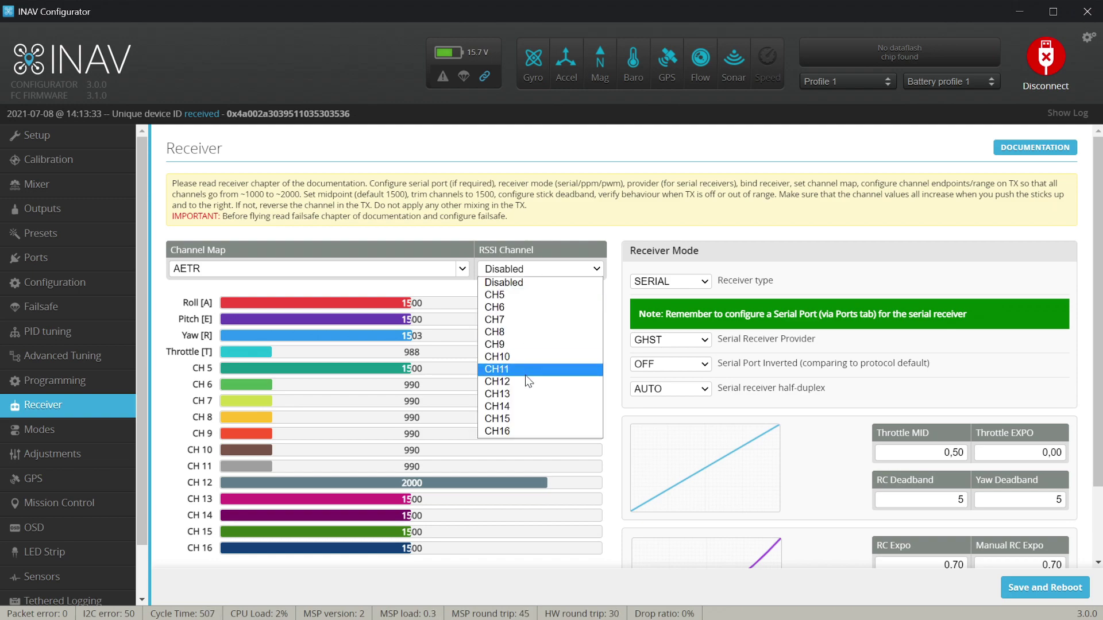
{"action": "left_click", "coordinate": [524, 282]}
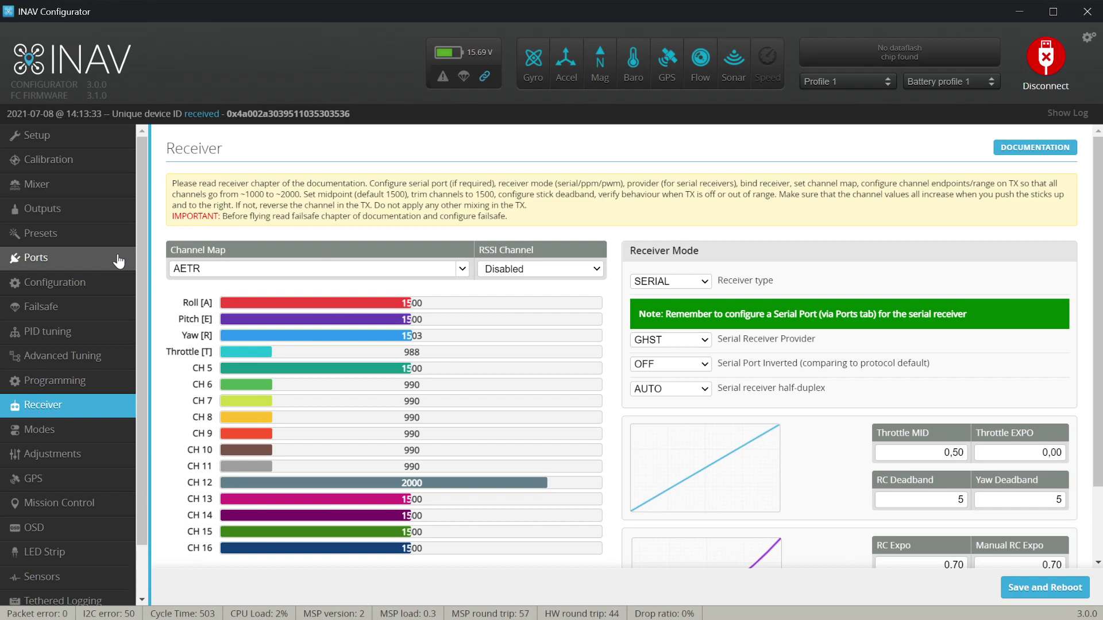
Set the failsafe procedure to RTH, and save and reboot the flight controller.
{"action": "left_click", "coordinate": [82, 308]}
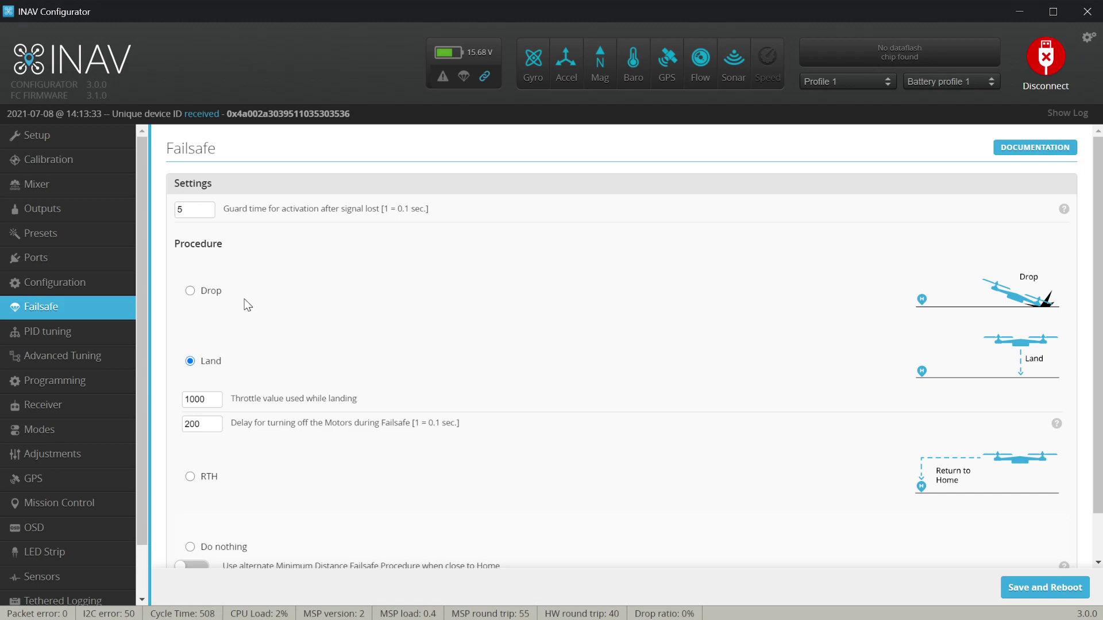
{"action": "left_click", "coordinate": [189, 291]}
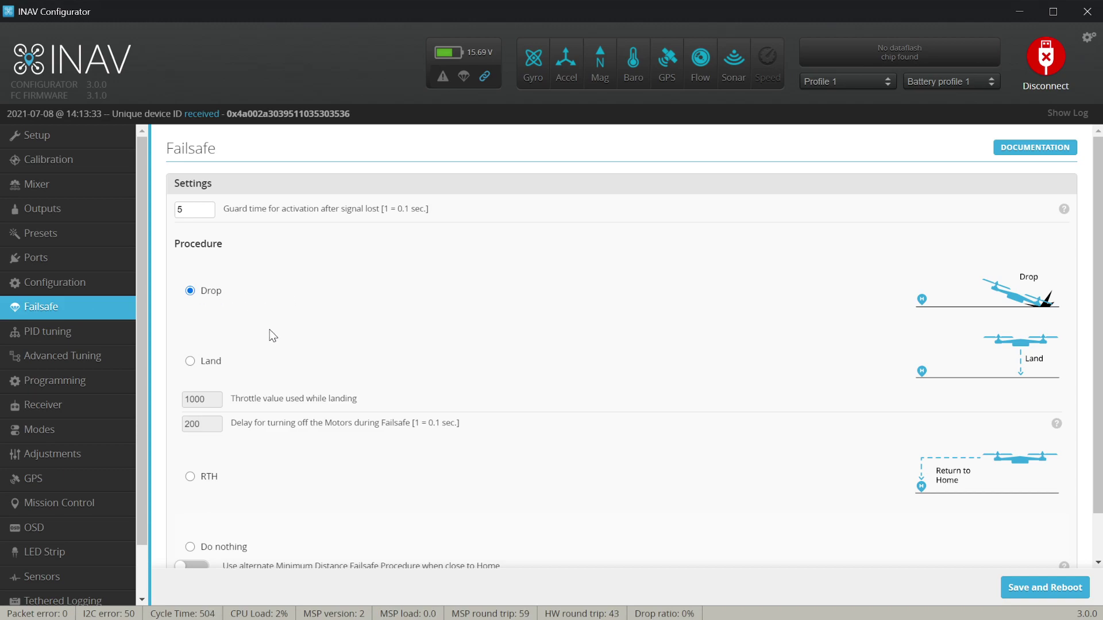
{"action": "scroll", "coordinate": [273, 333], "scroll_direction": "down", "scroll_amount": 1}
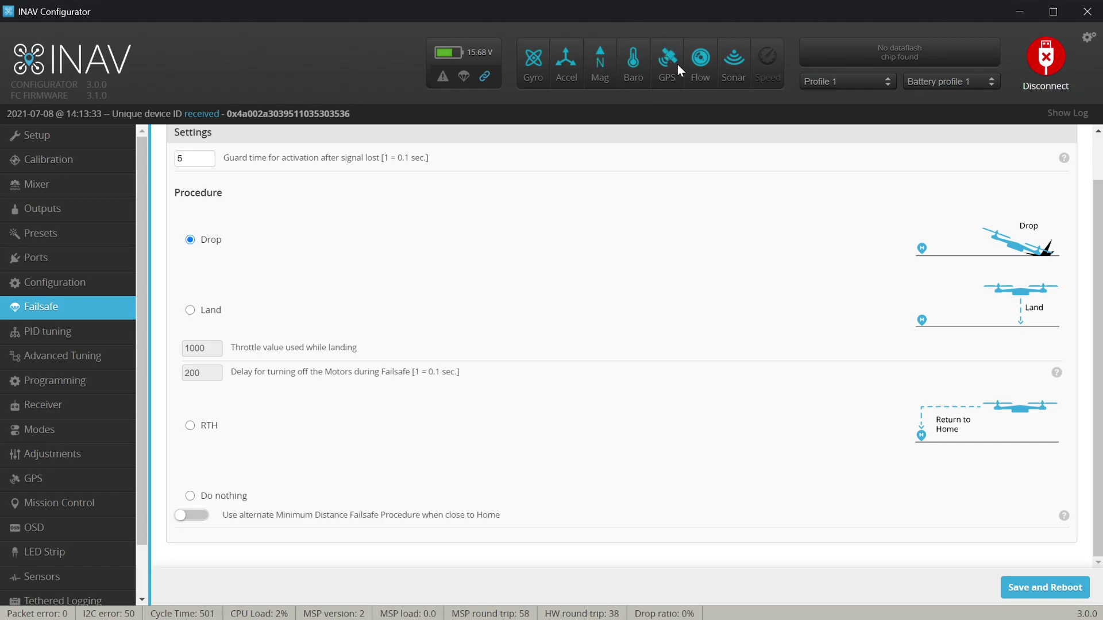
{"action": "left_click", "coordinate": [190, 426]}
{"action": "left_click", "coordinate": [1047, 587]}
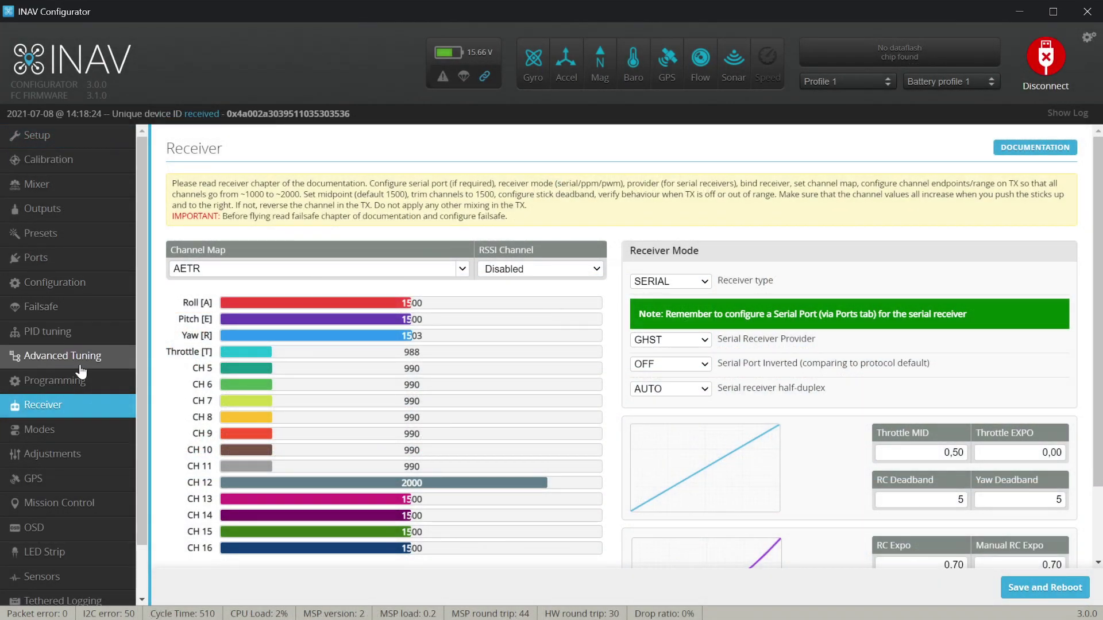
Add an ARM mode range on CH 6 with its maximum extended to 2100.
{"action": "left_click", "coordinate": [70, 431]}
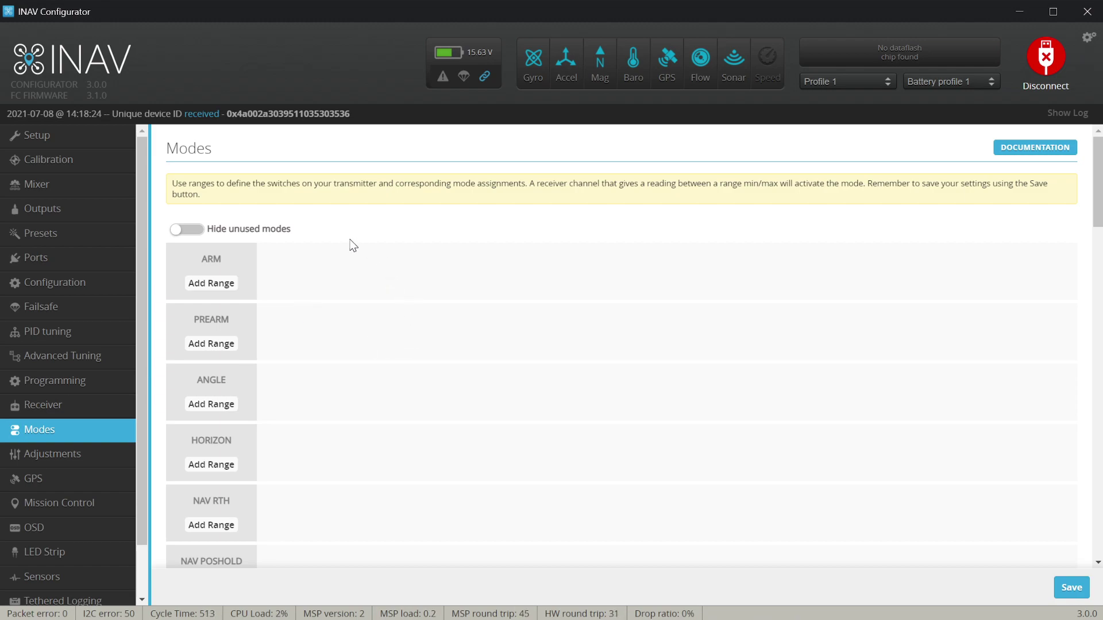
{"action": "left_click", "coordinate": [216, 285]}
{"action": "left_click", "coordinate": [298, 262]}
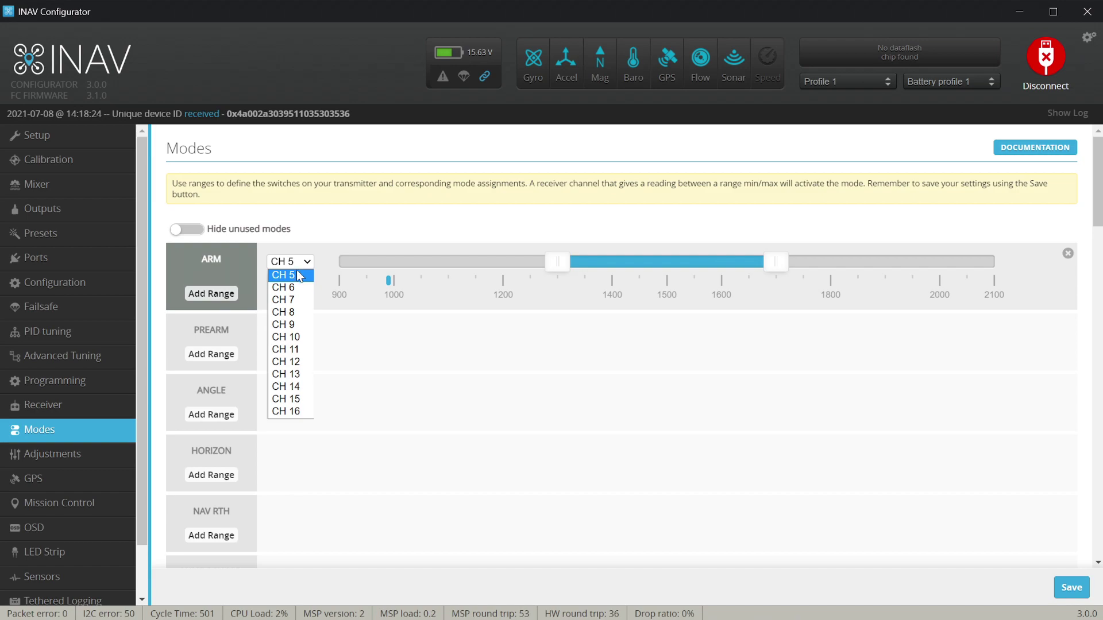
{"action": "left_click", "coordinate": [297, 288]}
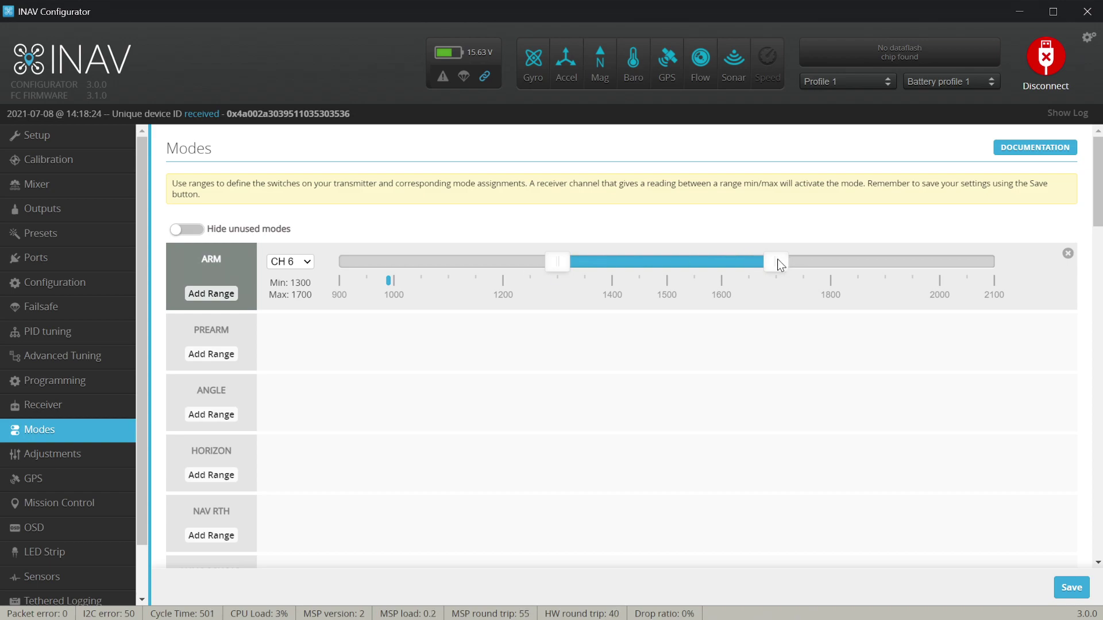
{"action": "left_click_drag", "start_coordinate": [777, 263], "coordinate": [1014, 266]}
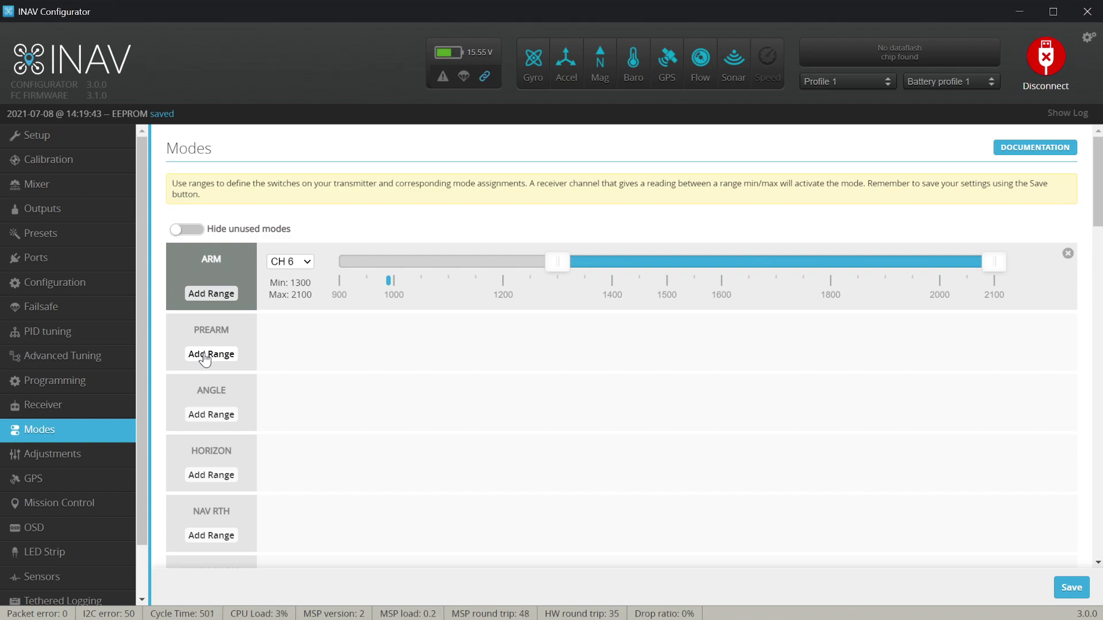
Check the receiver channels and add a PREARM mode range on CH 8 with its maximum extended to 2100.
{"action": "left_click", "coordinate": [85, 402]}
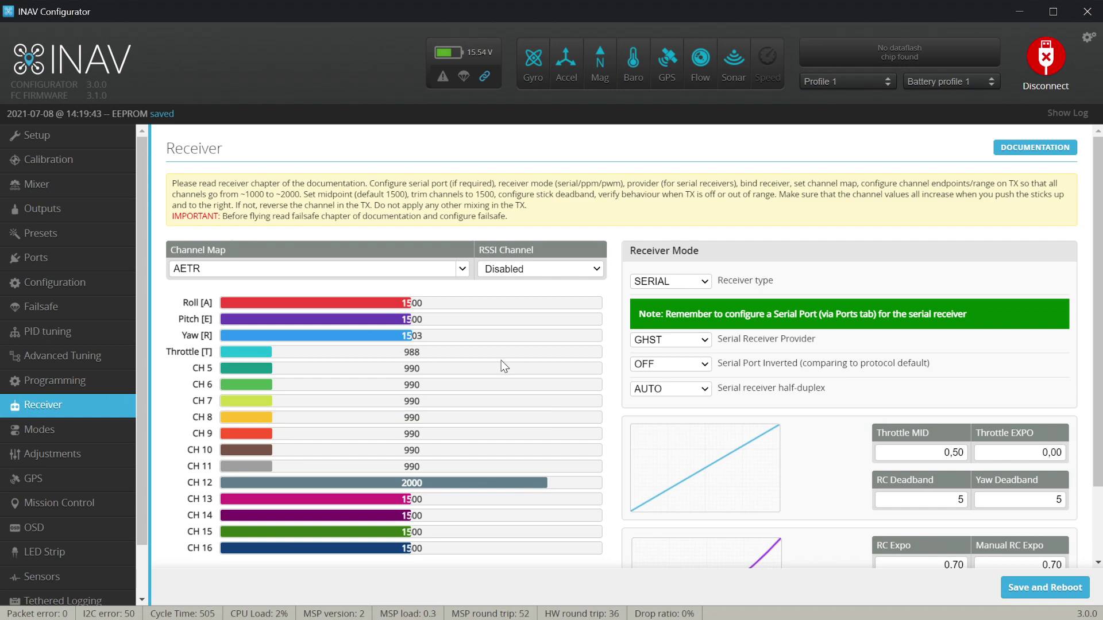
{"action": "left_click", "coordinate": [62, 430]}
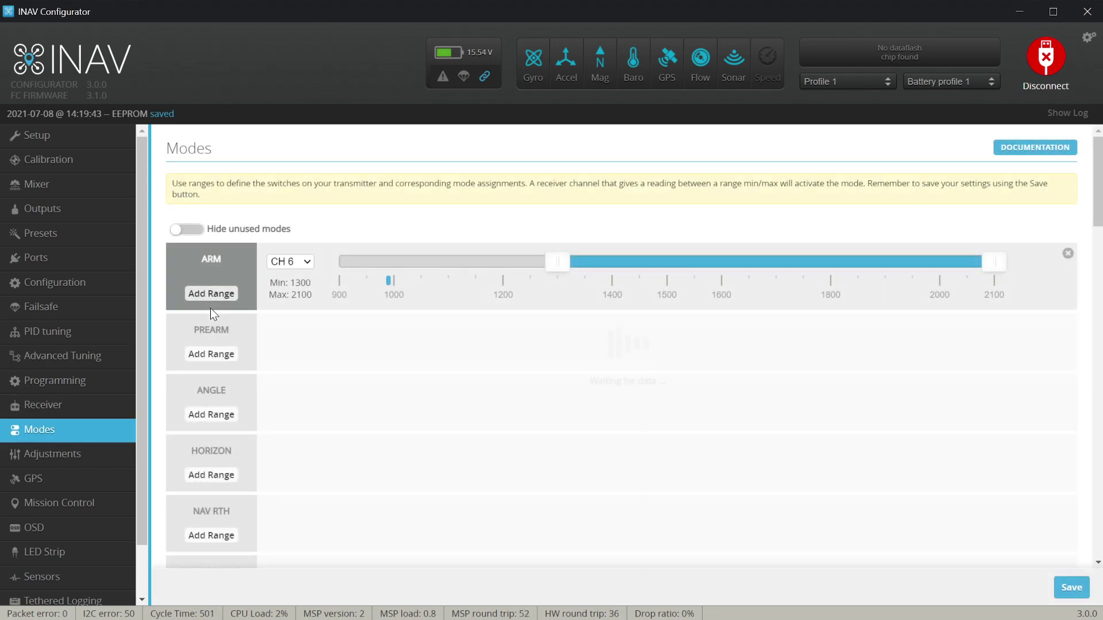
{"action": "left_click", "coordinate": [209, 354]}
{"action": "left_click", "coordinate": [295, 333]}
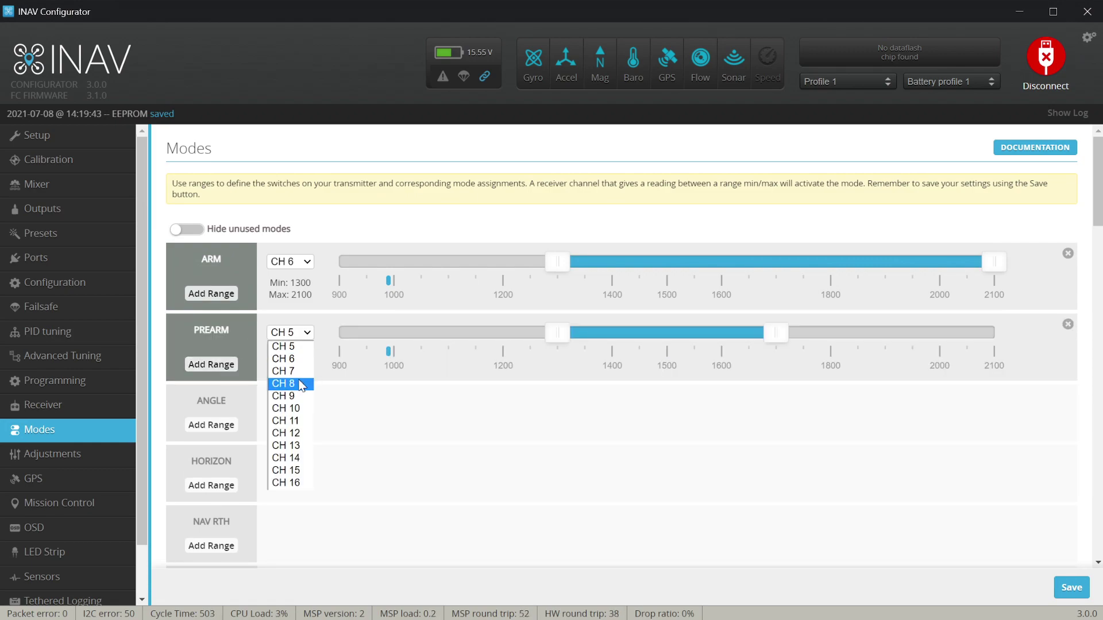
{"action": "left_click", "coordinate": [287, 384]}
{"action": "left_click_drag", "start_coordinate": [775, 322], "coordinate": [1056, 367]}
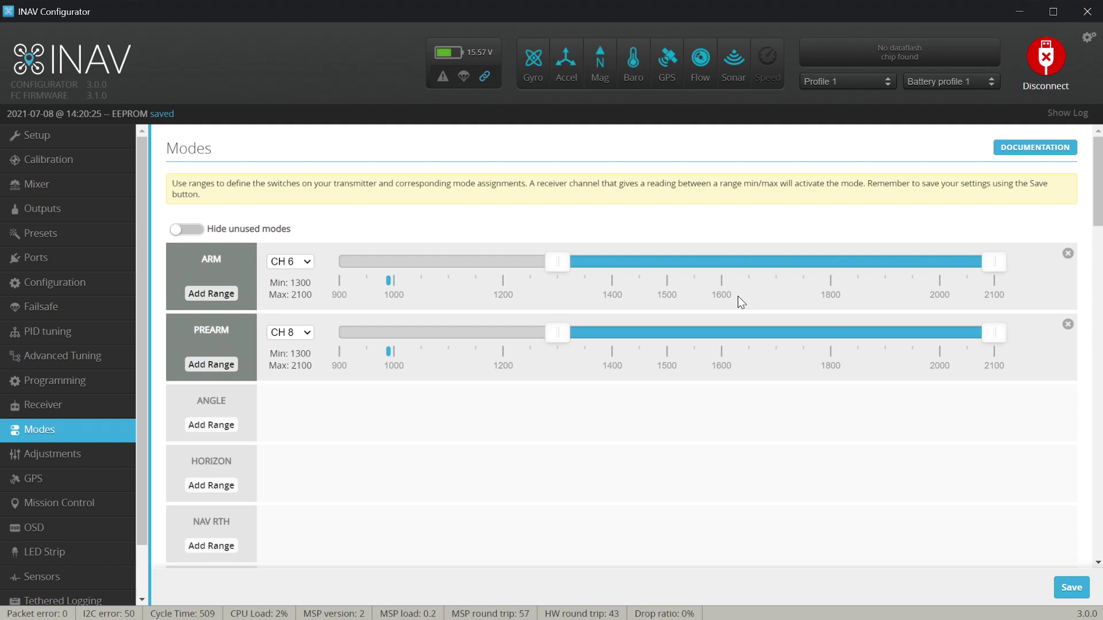
Add a NAV POSHOLD mode range on CH 5 from 900 to 1075.
{"action": "scroll", "coordinate": [696, 416], "scroll_direction": "down", "scroll_amount": 3}
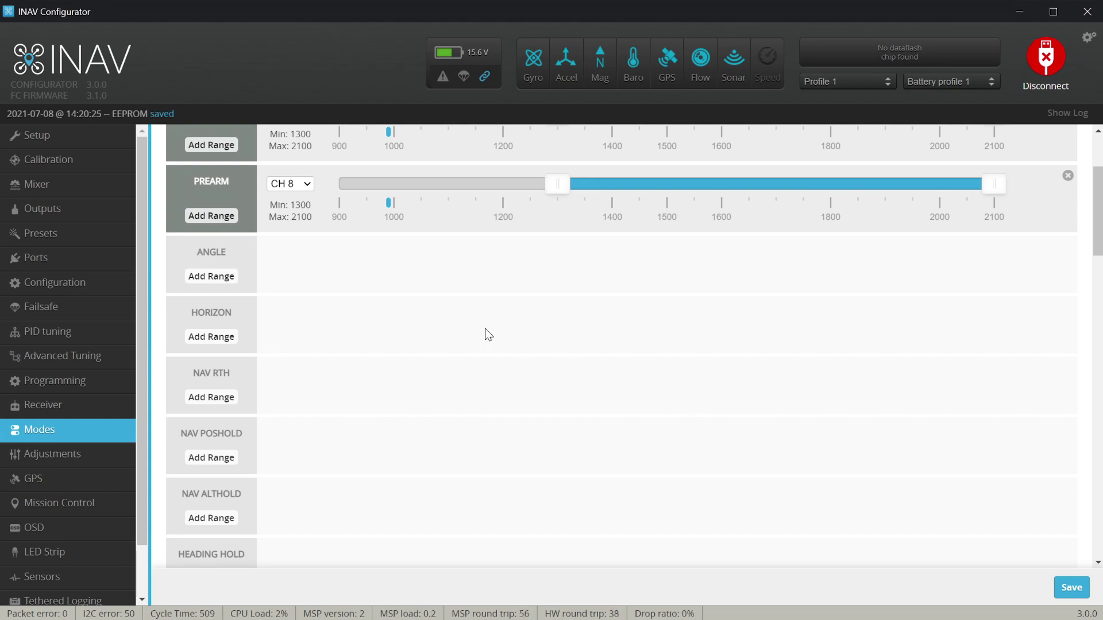
{"action": "scroll", "coordinate": [485, 330], "scroll_direction": "down", "scroll_amount": 1}
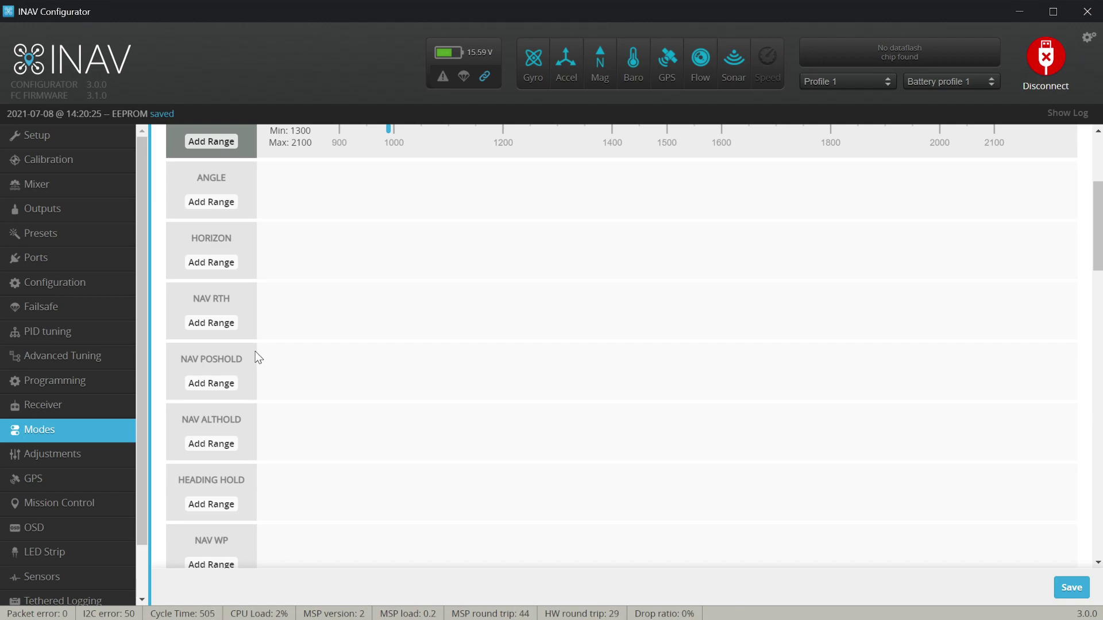
{"action": "left_click", "coordinate": [215, 384]}
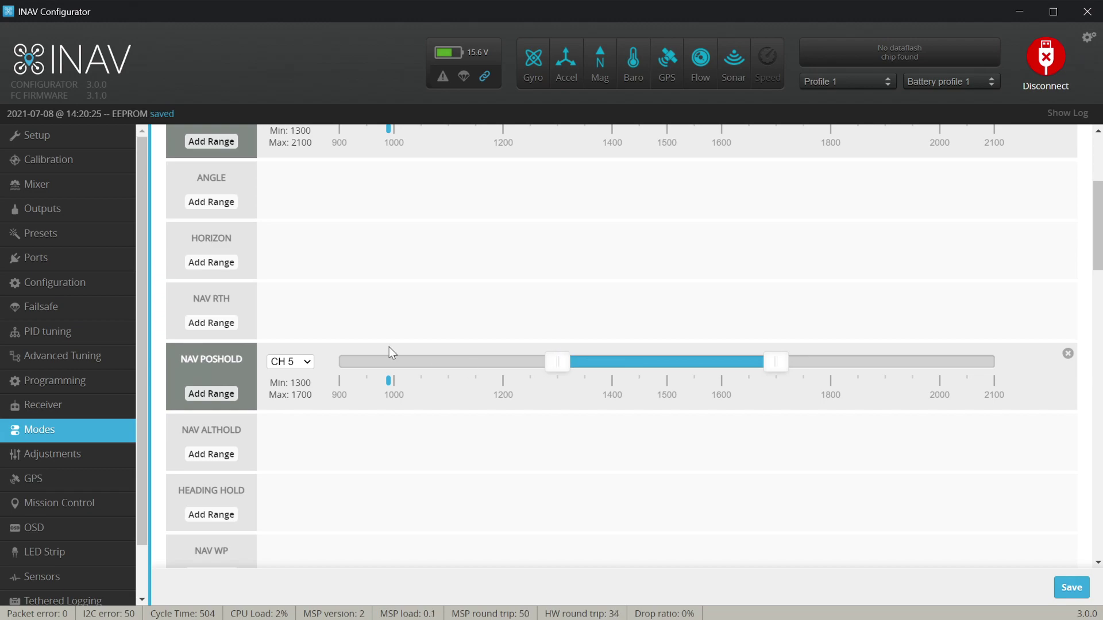
{"action": "left_click_drag", "start_coordinate": [557, 350], "coordinate": [336, 359]}
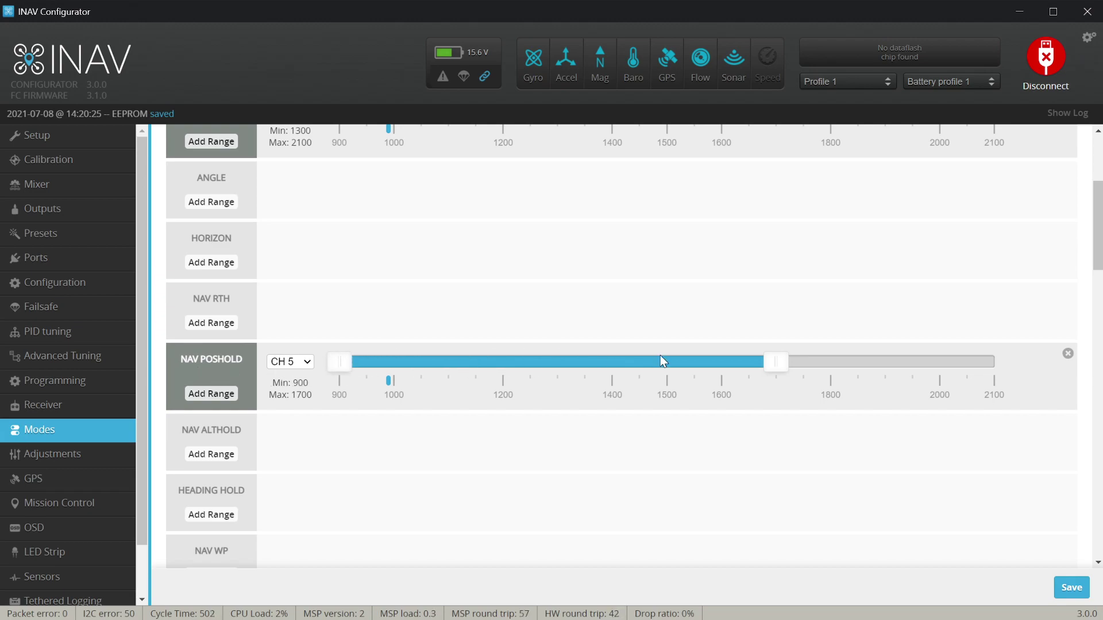
{"action": "left_click_drag", "start_coordinate": [777, 366], "coordinate": [446, 392]}
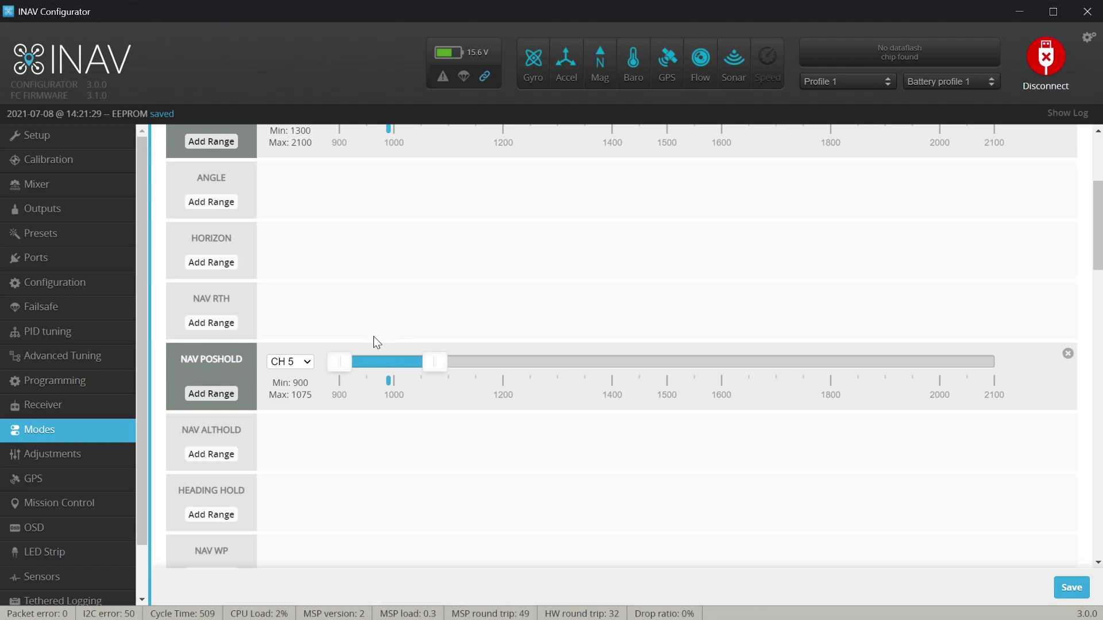
Add a NAV ALTHOLD mode range on CH 5 from 900 to 1075.
{"action": "left_click", "coordinate": [212, 454]}
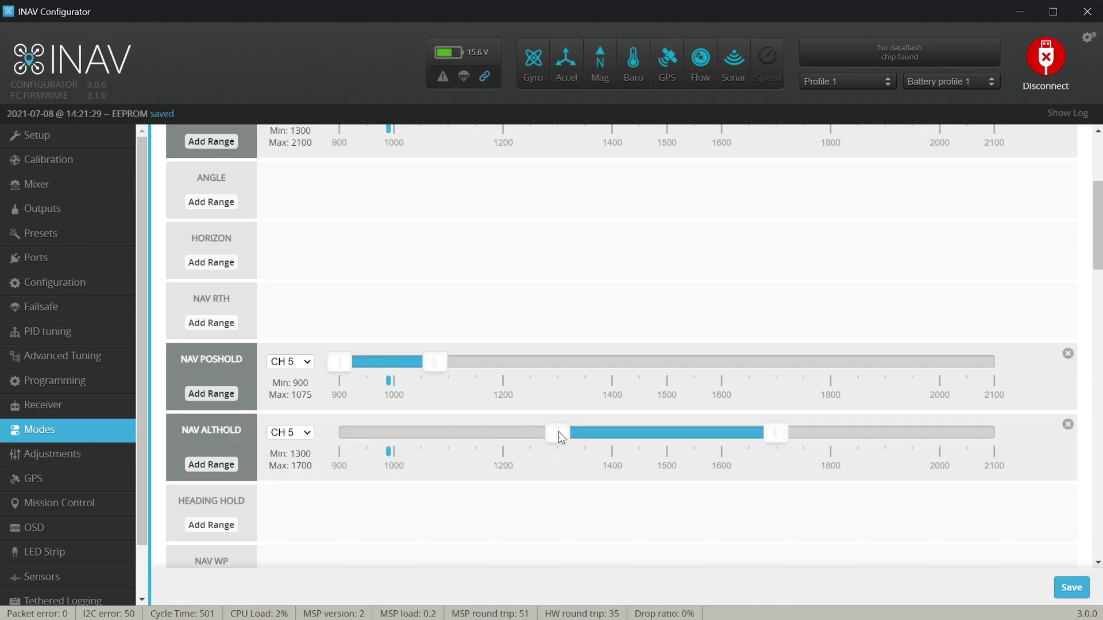
{"action": "left_click_drag", "start_coordinate": [558, 432], "coordinate": [340, 434]}
{"action": "left_click_drag", "start_coordinate": [775, 433], "coordinate": [430, 451]}
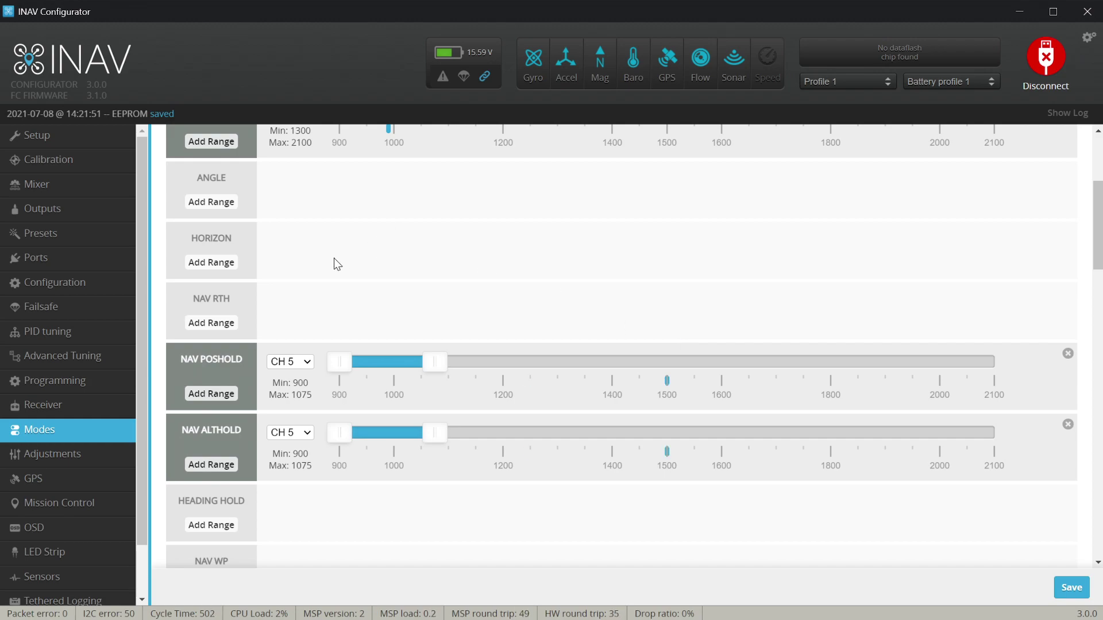
Add a NAV RTH mode range on CH 5 from 1375 to 1600.
{"action": "left_click", "coordinate": [217, 324]}
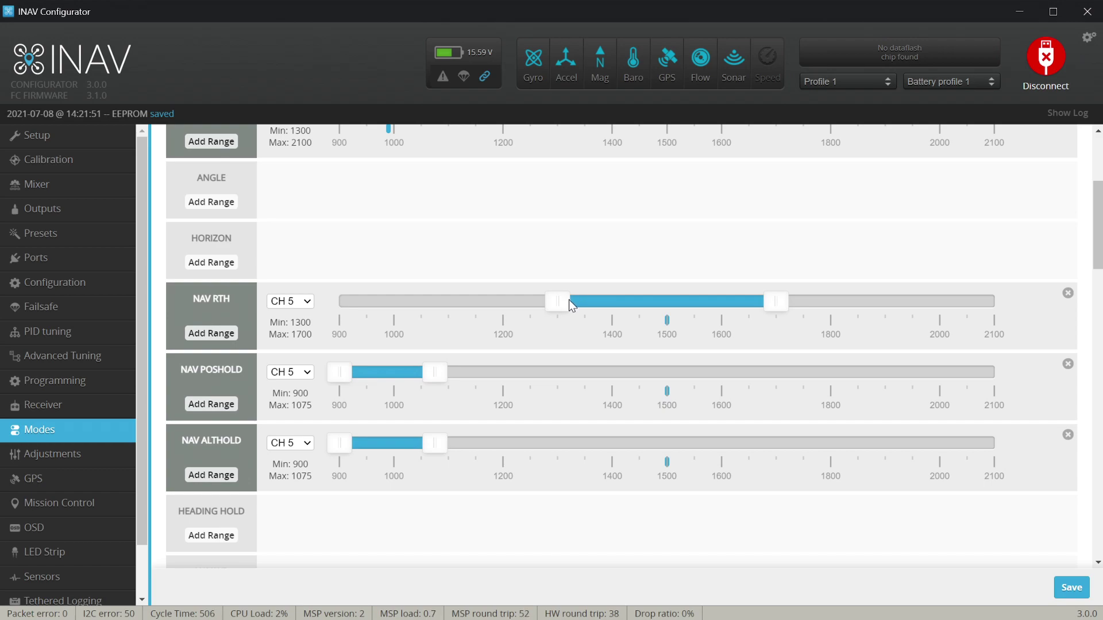
{"action": "left_click_drag", "start_coordinate": [569, 300], "coordinate": [609, 301]}
{"action": "left_click_drag", "start_coordinate": [772, 300], "coordinate": [722, 320]}
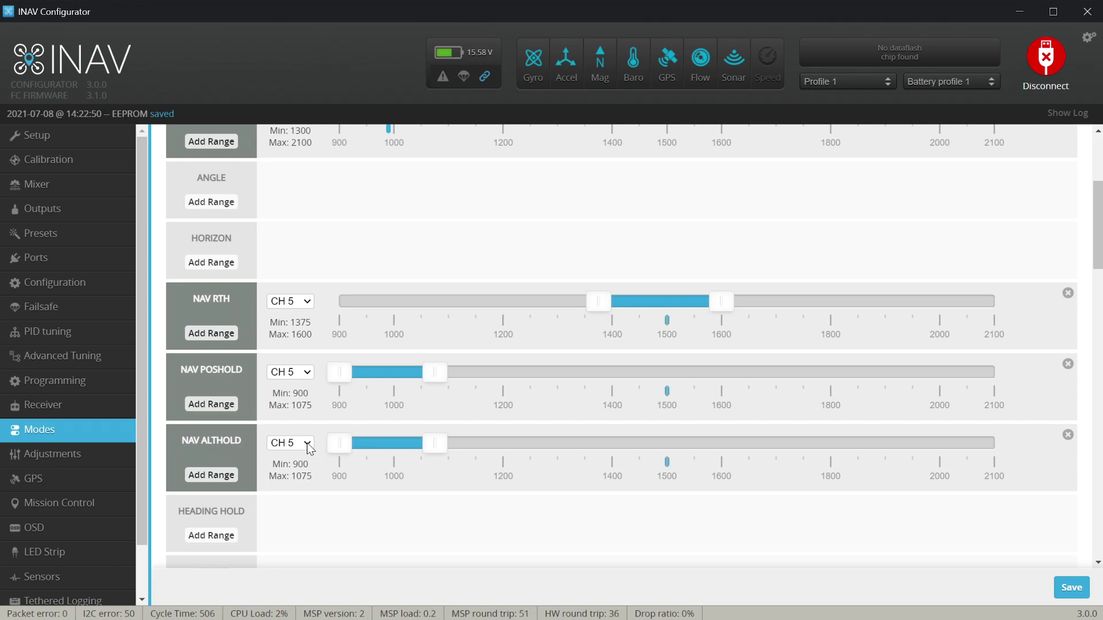
Review the ARM, PREARM, NAV RTH, NAV POSHOLD and NAV ALTHOLD ranges against the live switch positions.
{"action": "scroll", "coordinate": [390, 345], "scroll_direction": "up", "scroll_amount": 4}
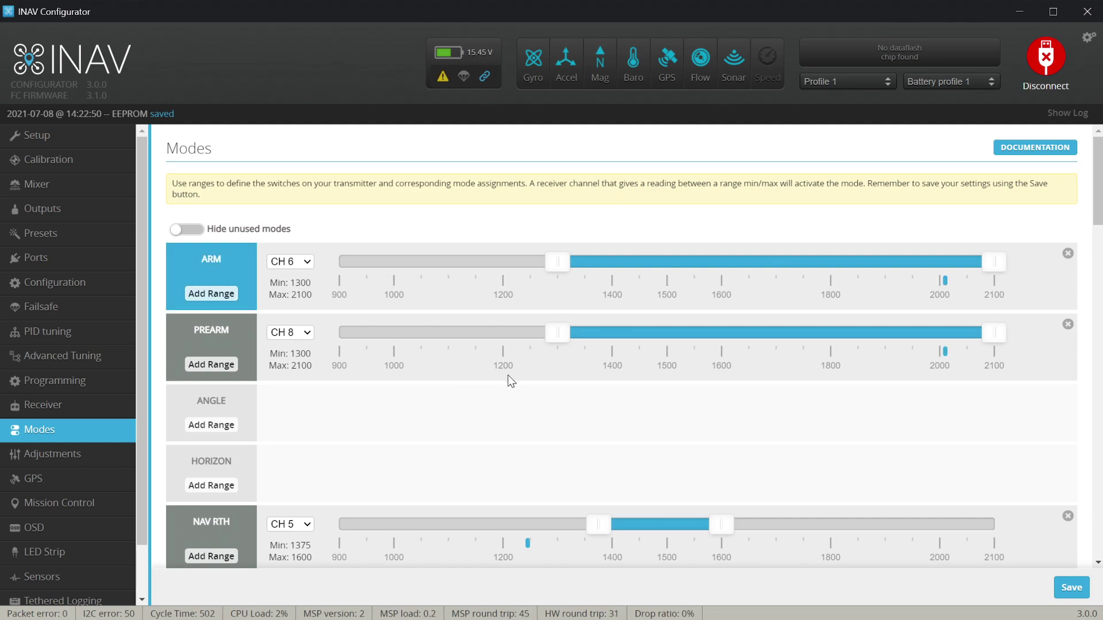
{"action": "scroll", "coordinate": [508, 379], "scroll_direction": "down", "scroll_amount": 1}
{"action": "scroll", "coordinate": [510, 393], "scroll_direction": "down", "scroll_amount": 2}
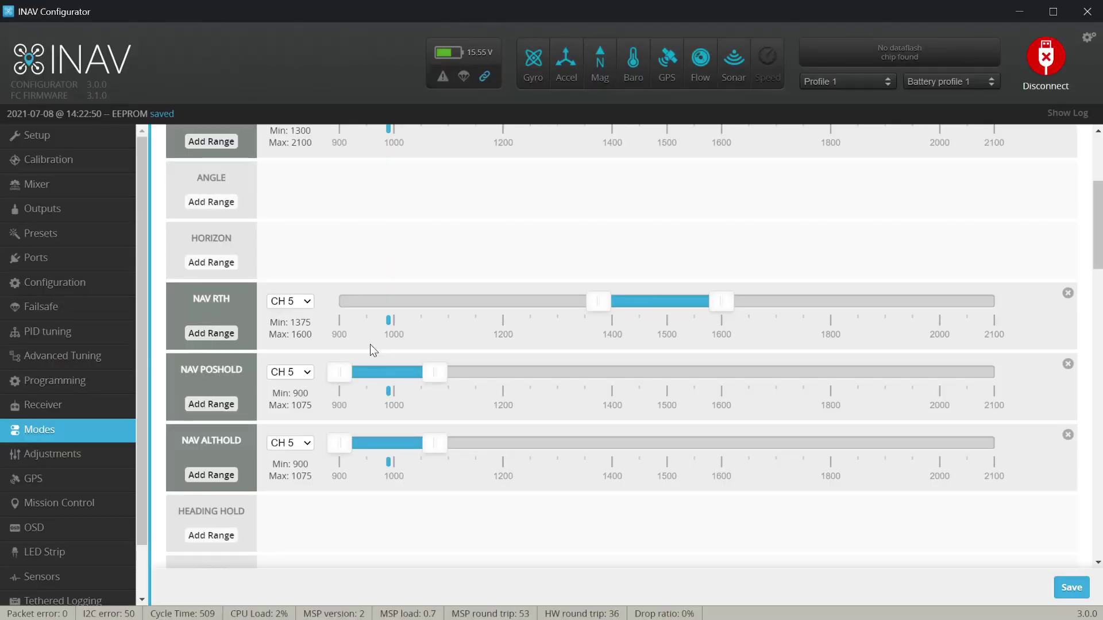
{"action": "scroll", "coordinate": [370, 343], "scroll_direction": "up", "scroll_amount": 2}
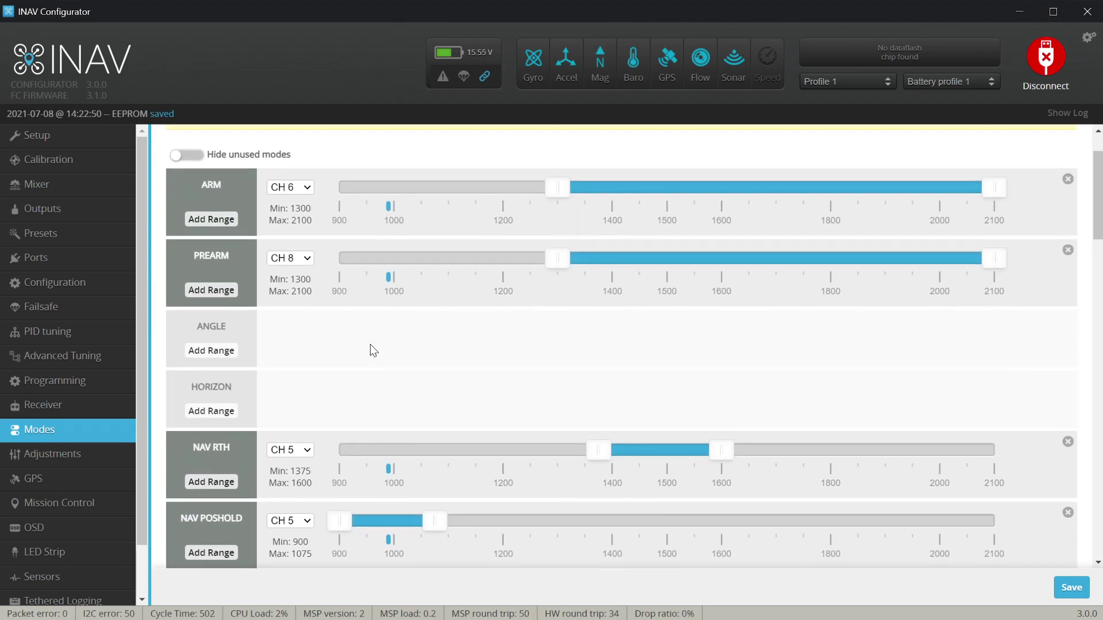
{"action": "scroll", "coordinate": [370, 343], "scroll_direction": "down", "scroll_amount": 1}
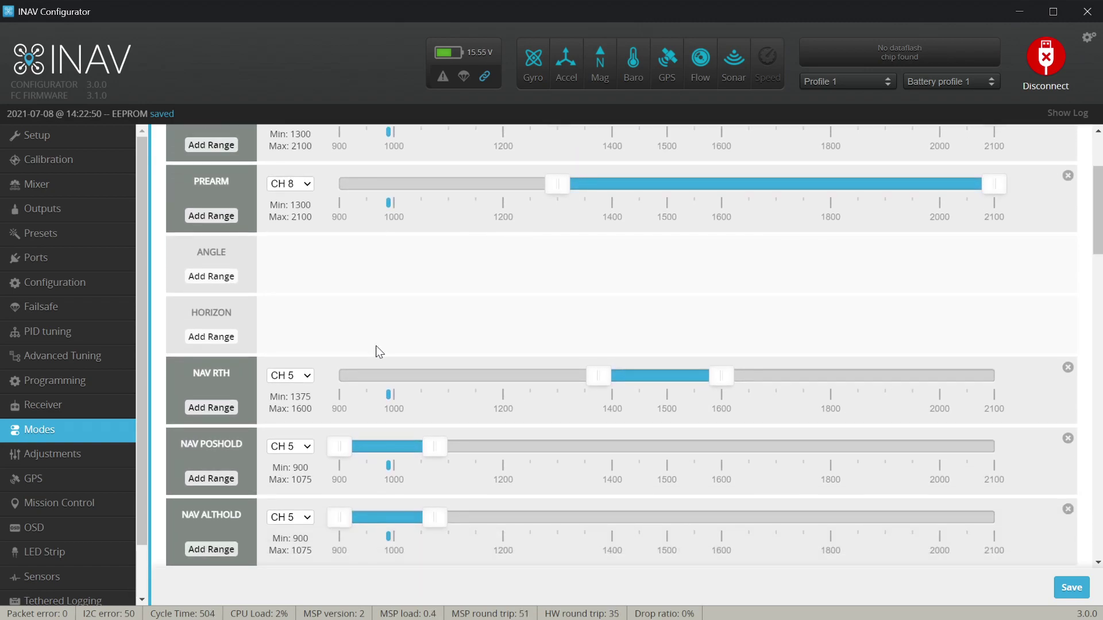
{"action": "scroll", "coordinate": [379, 352], "scroll_direction": "up", "scroll_amount": 2}
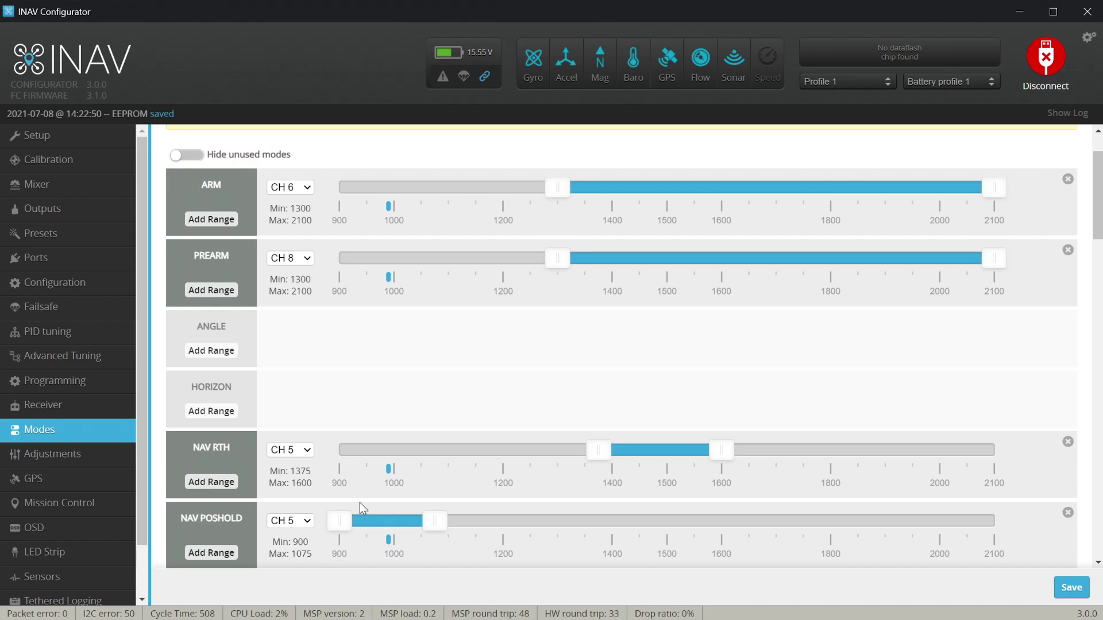
Open the Setup page and examine the pre-arming checks, especially the Navigation is safe entry.
{"action": "left_click", "coordinate": [50, 145]}
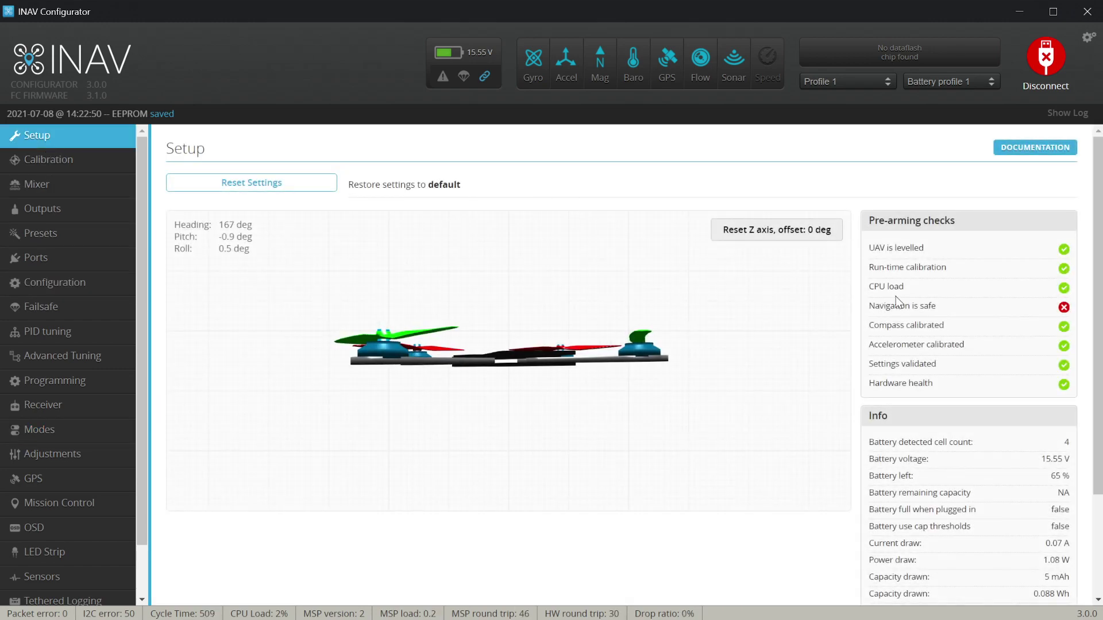
{"action": "left_click_drag", "start_coordinate": [868, 246], "coordinate": [868, 311]}
{"action": "left_click", "coordinate": [945, 315]}
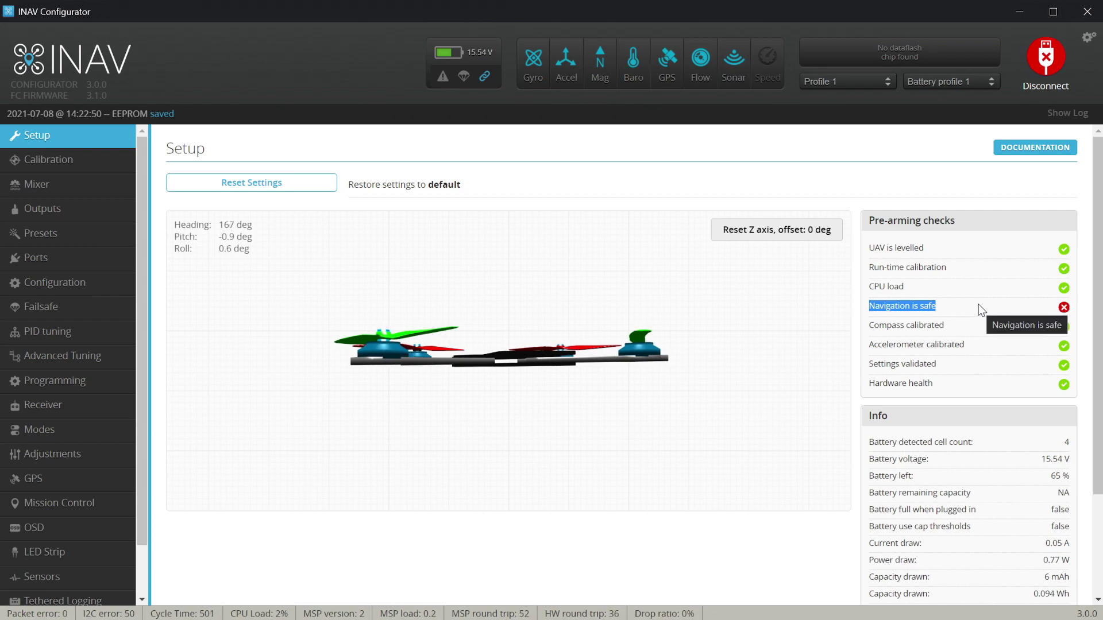
Check the live CH 5 position against the navigation mode ranges, and return to the Setup page.
{"action": "left_click", "coordinate": [84, 425]}
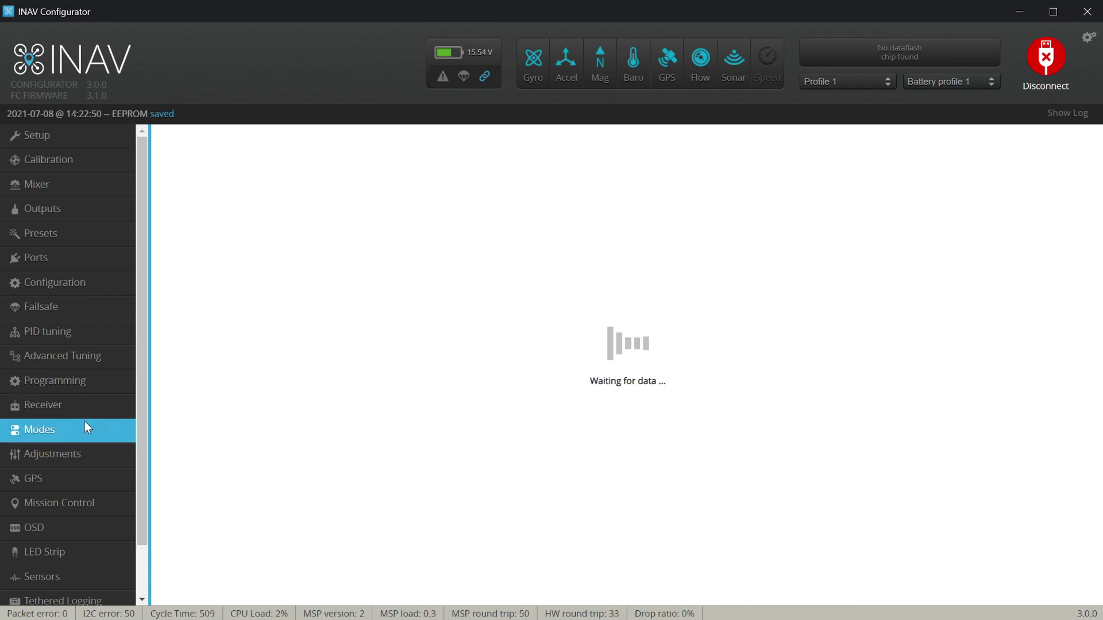
{"action": "scroll", "coordinate": [486, 422], "scroll_direction": "down", "scroll_amount": 3}
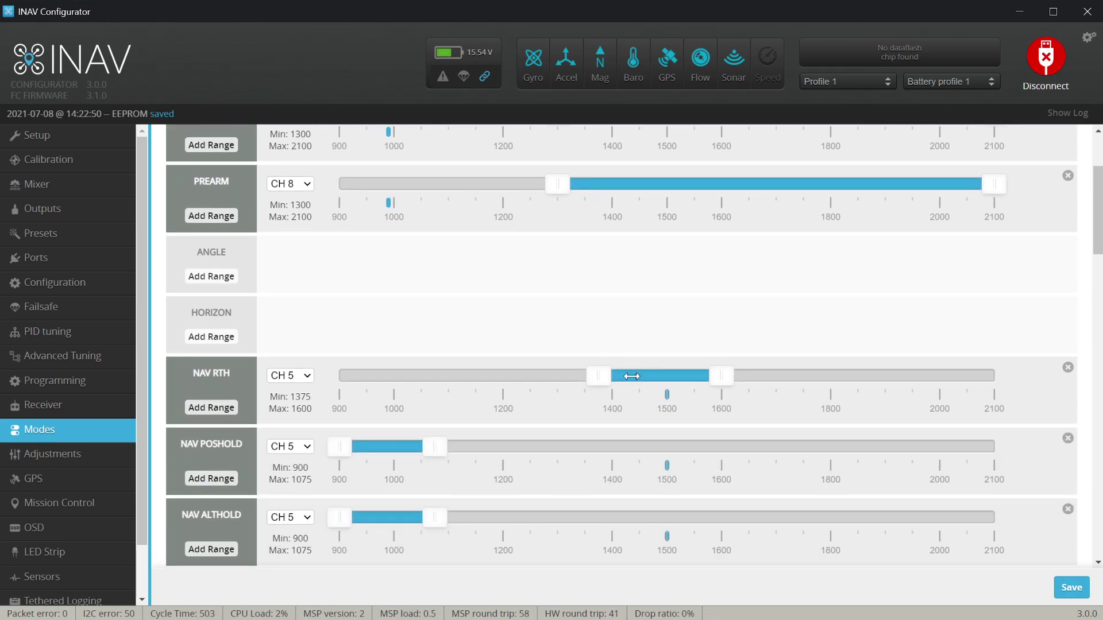
{"action": "left_click", "coordinate": [90, 141]}
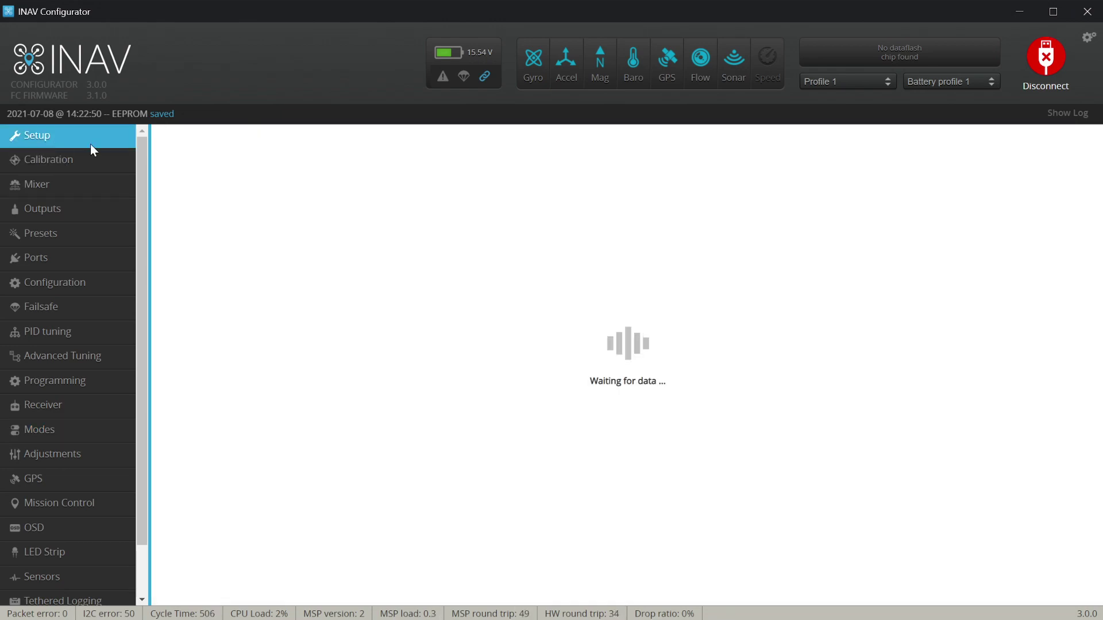